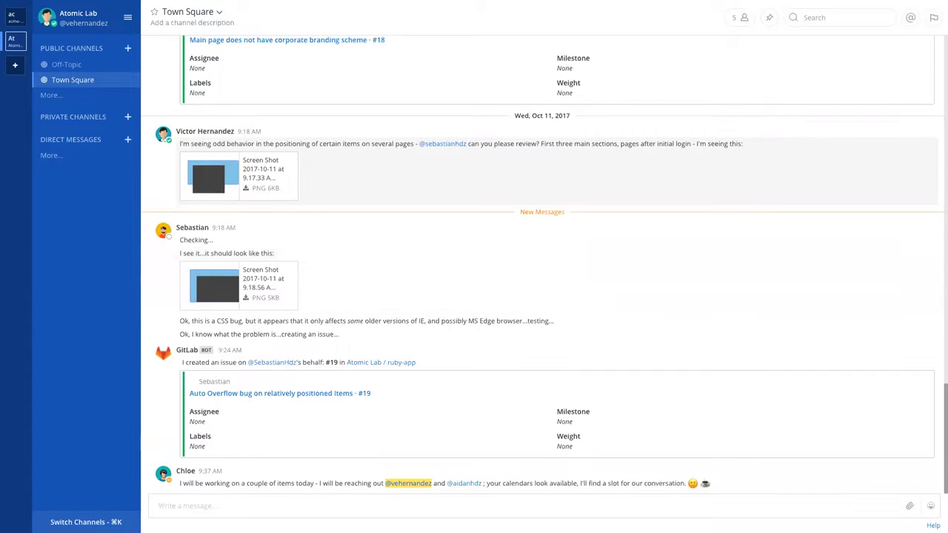
# - Create an issue from the channel with "/ruby-app issue new Corporate branding scheme is incorrect on the main page - please check the color"
pyautogui.write('/')
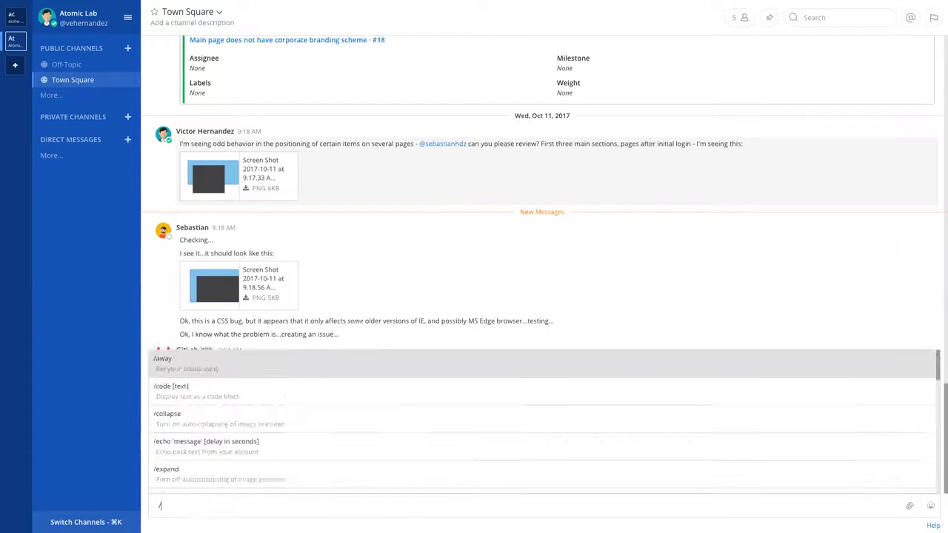
pyautogui.write('rub')
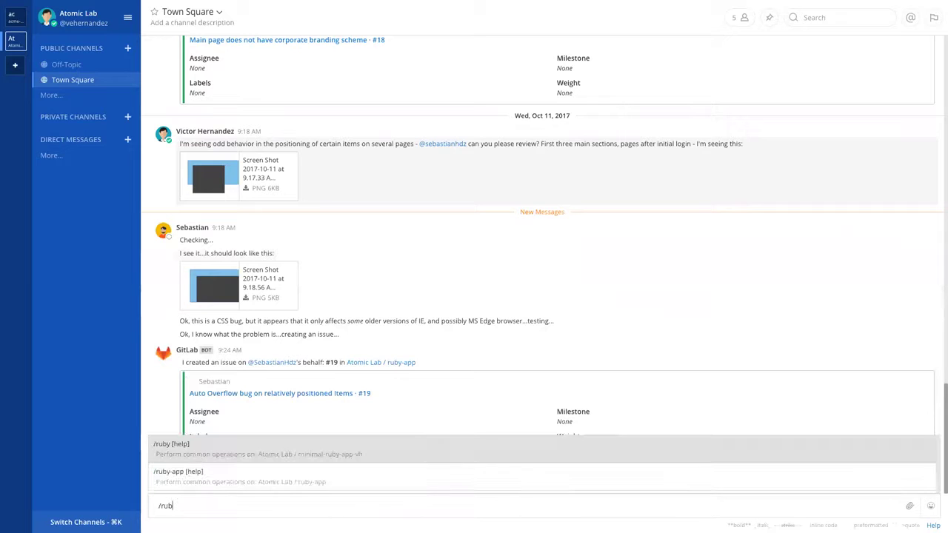
pyautogui.write('y-')
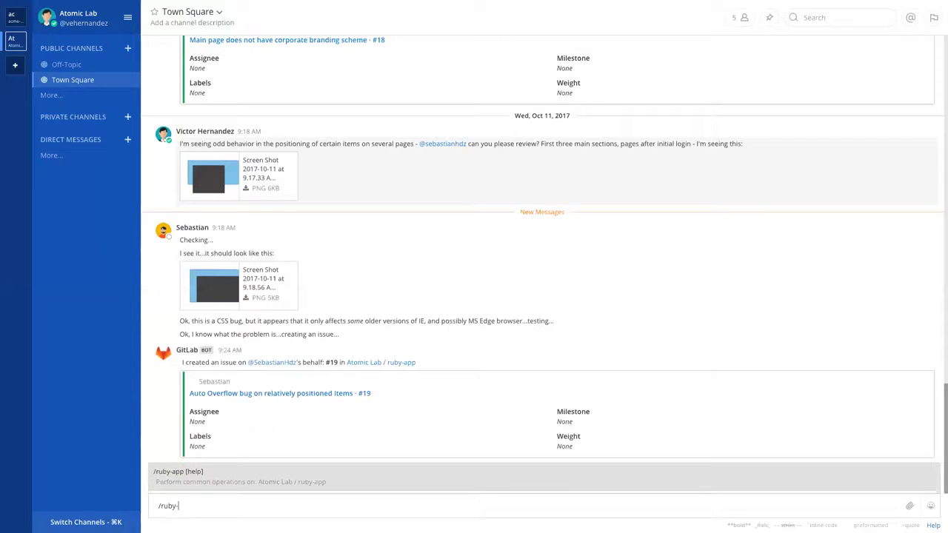
pyautogui.write('app issue')
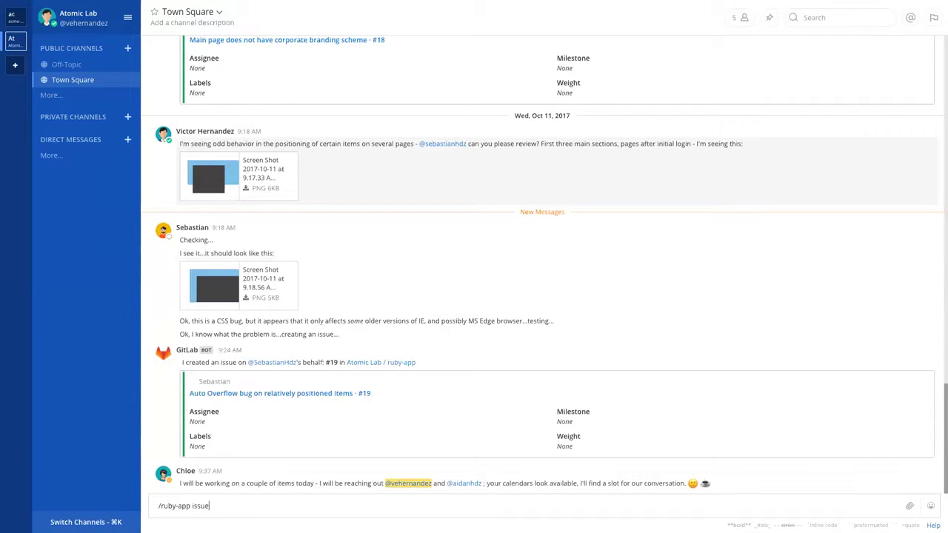
pyautogui.write(' new')
pyautogui.write('Corporate branding schem')
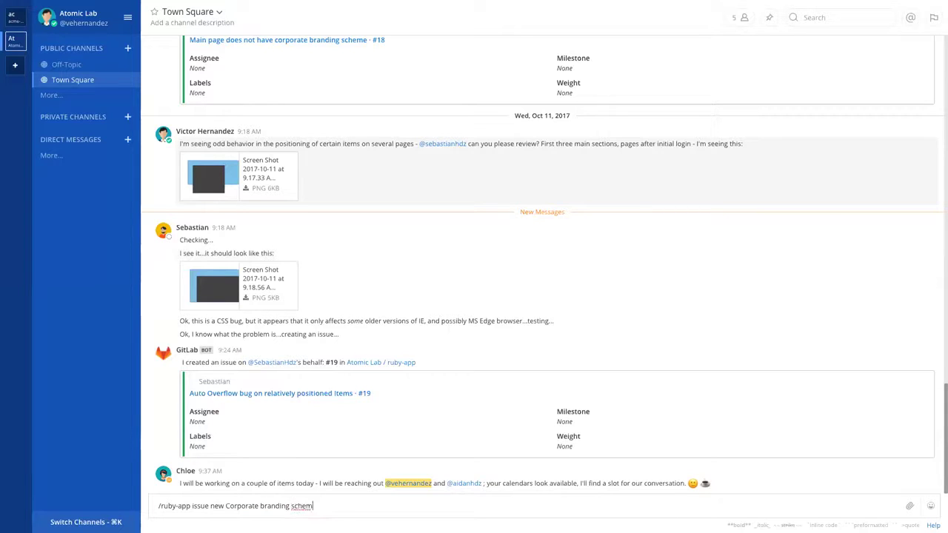
pyautogui.write('e is incorrect on the main page')
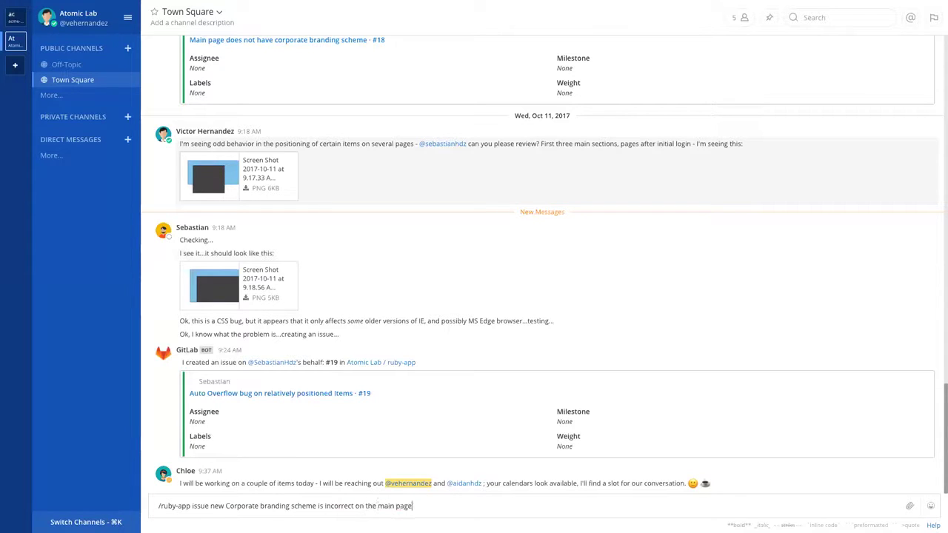
pyautogui.write(' - please check the color')
pyautogui.press('Return')
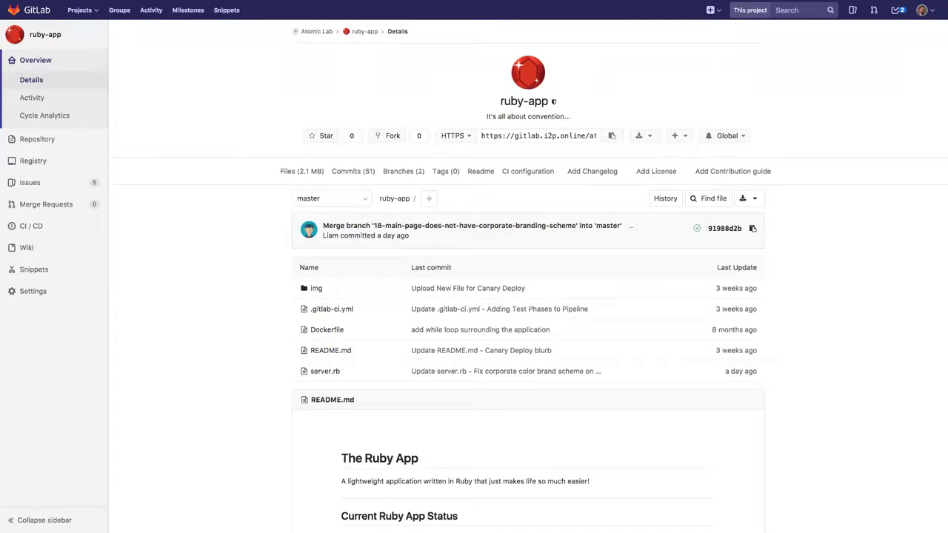
# - In GitLab, open the new corporate branding issue #20 from the ruby-app project's issue list
pyautogui.moveTo(66, 188)
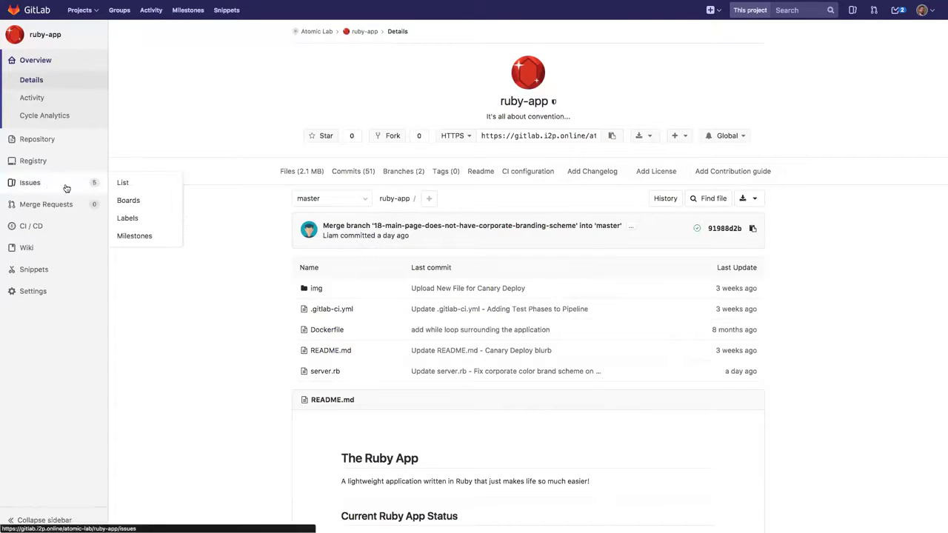
pyautogui.click(123, 183)
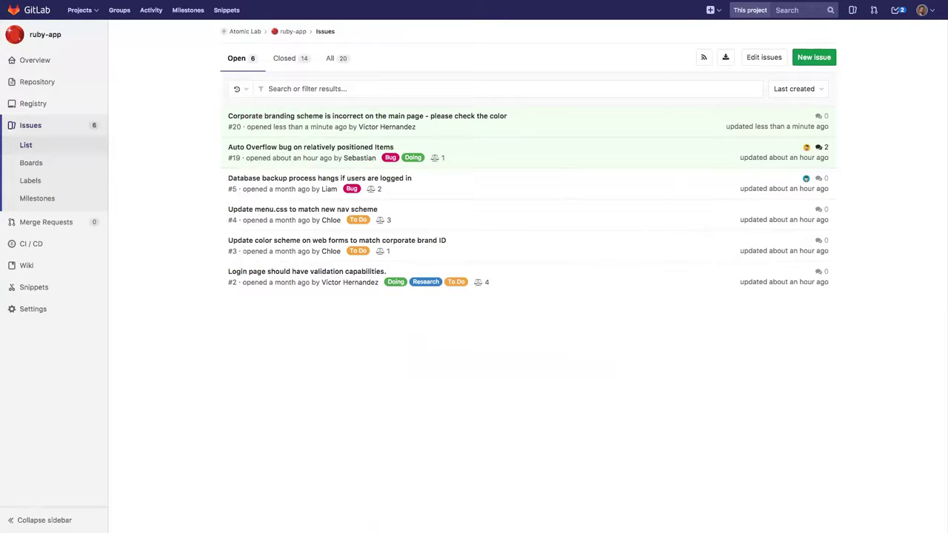
pyautogui.click(368, 116)
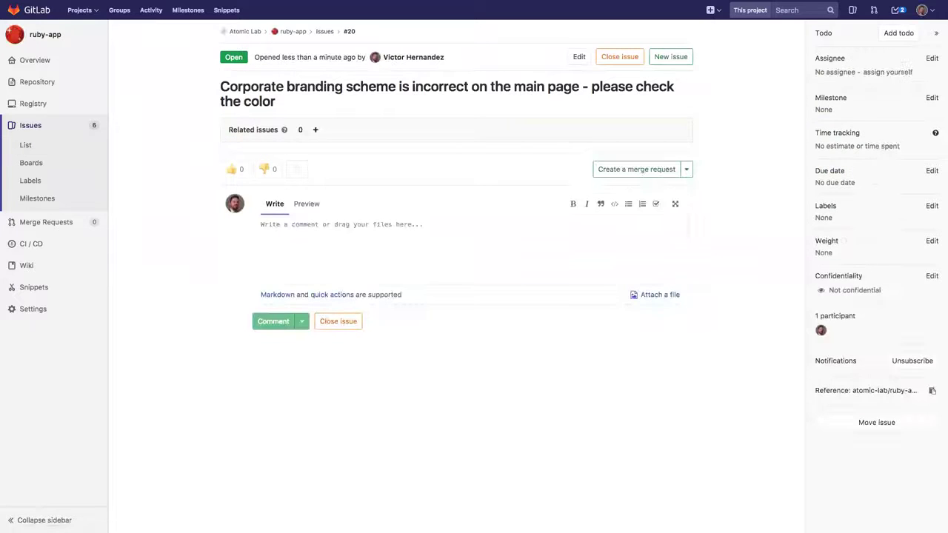
# - Draft the comment "It should be gray, not blue." on the issue and attach the PNG screenshot from the Desktop folder
pyautogui.click(371, 241)
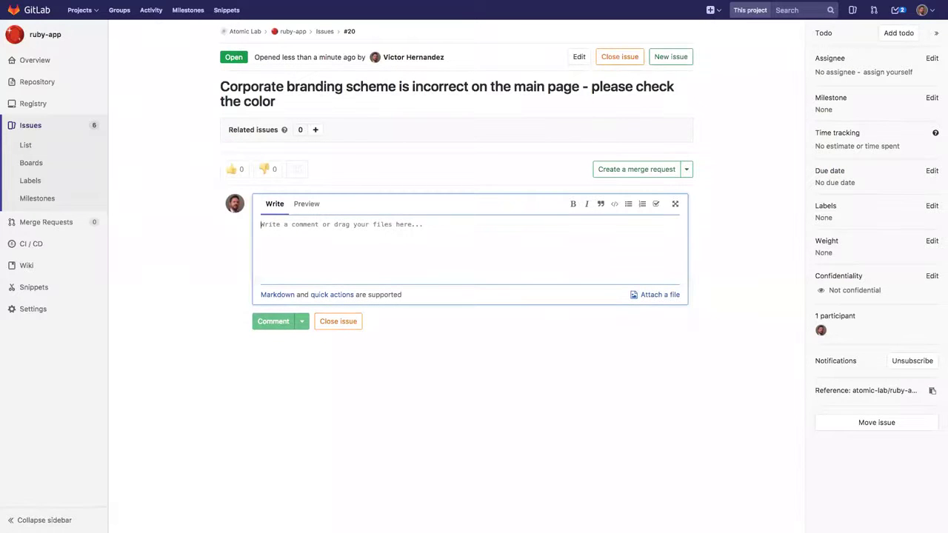
pyautogui.write('It should be')
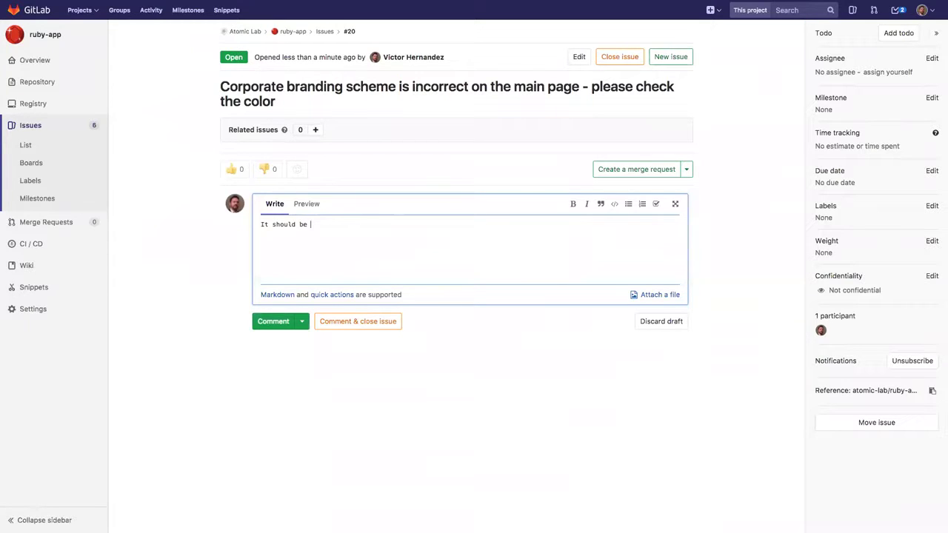
pyautogui.write('g')
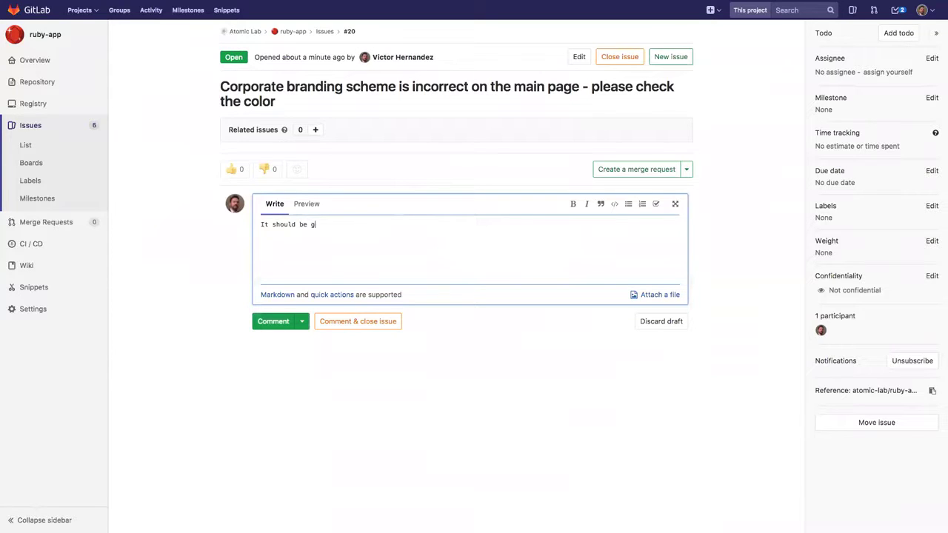
pyautogui.write('ray, not blue.')
pyautogui.click(656, 294)
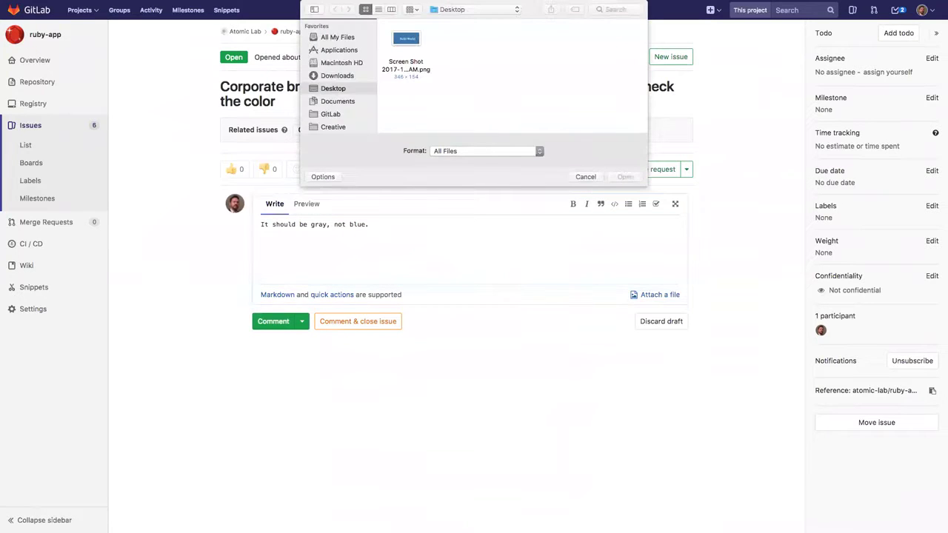
pyautogui.click(408, 43)
pyautogui.press('Return')
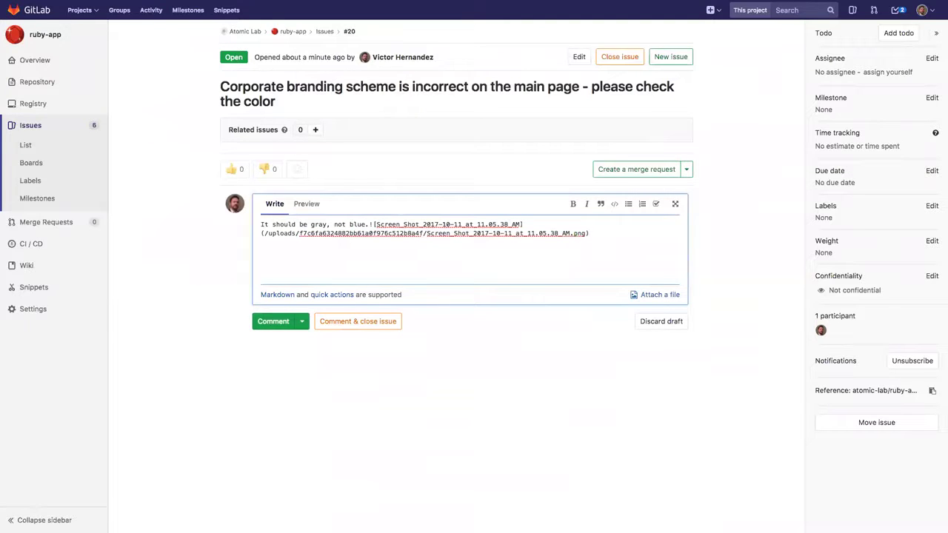
# - Add the quick action "/label bug" below the attached image, leaving a blank line, and post the comment
pyautogui.press('Return')
pyautogui.press('Return')
pyautogui.write('/')
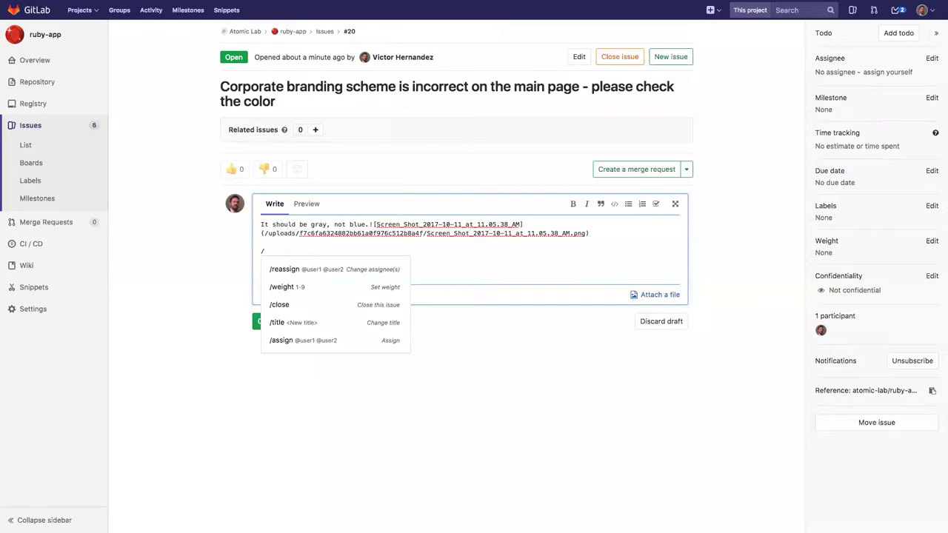
pyautogui.write('labe')
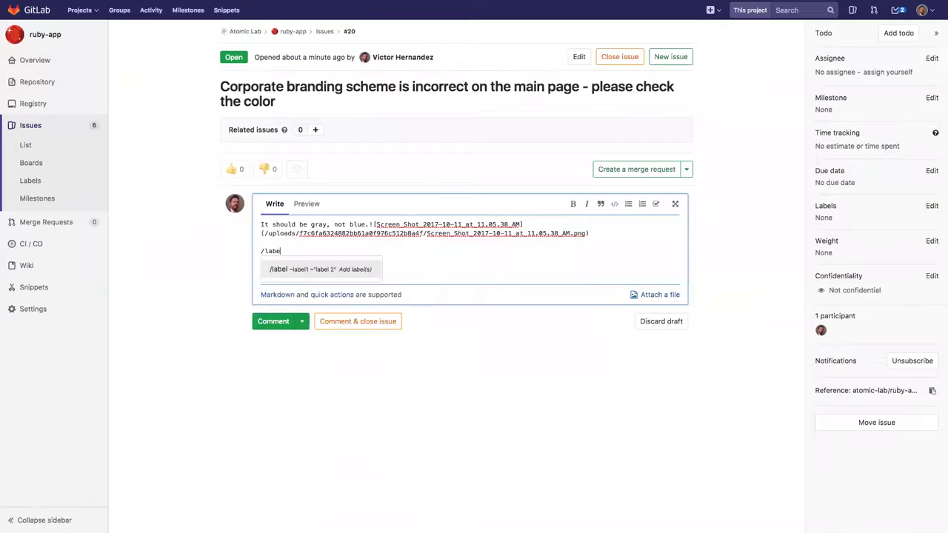
pyautogui.write('l bug')
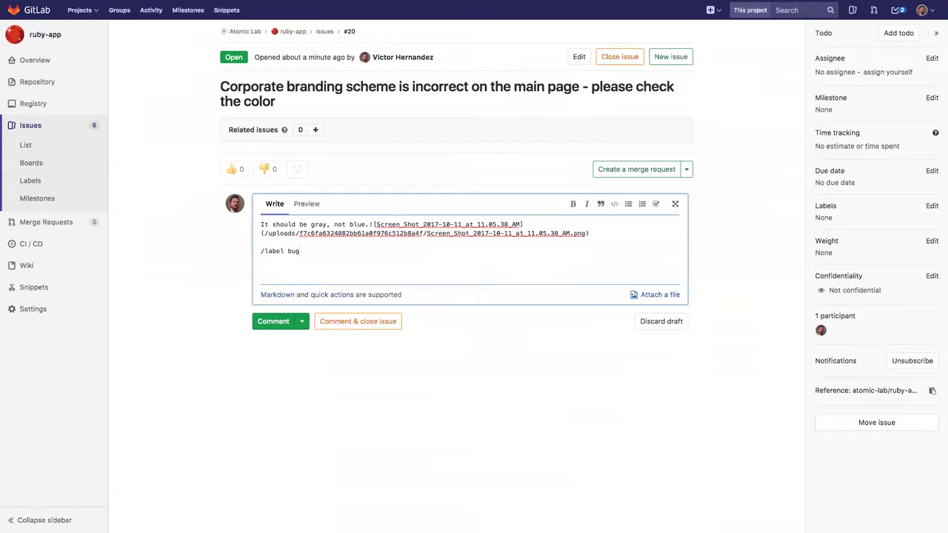
pyautogui.click(287, 318)
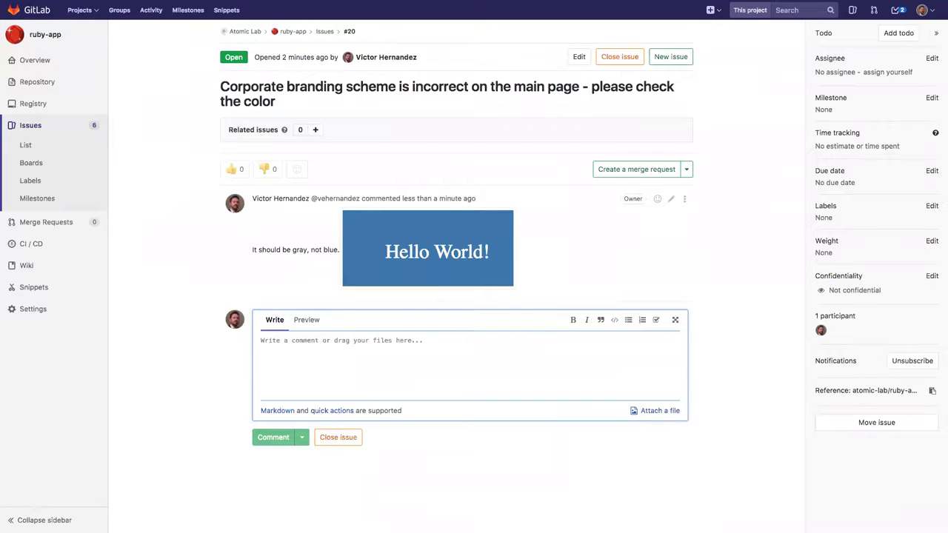
# - Assign the Bug label to the issue and close the label list
pyautogui.click(932, 206)
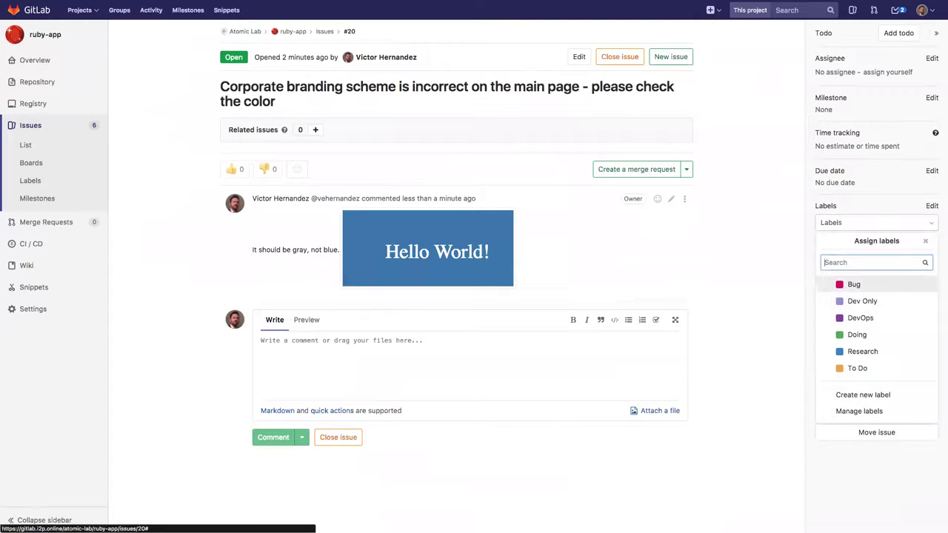
pyautogui.press('Return')
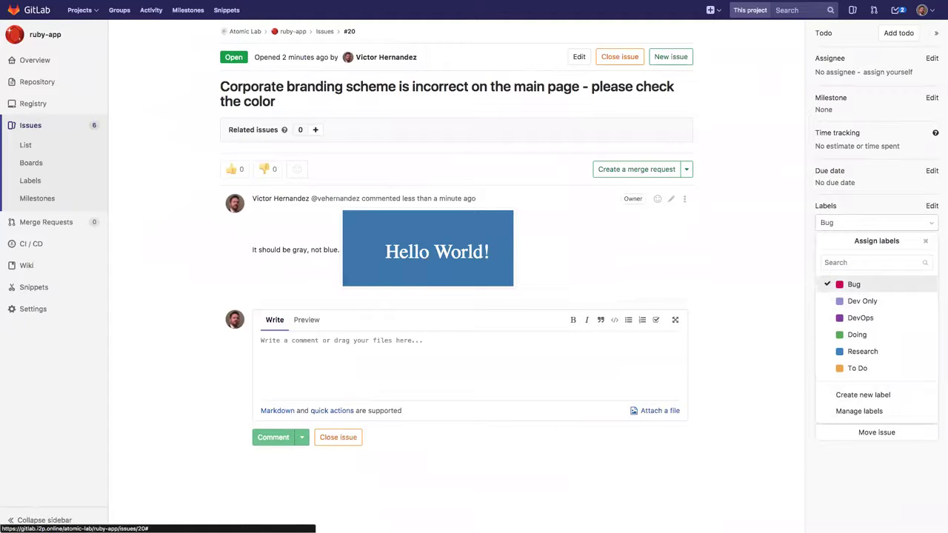
pyautogui.press('Down')
pyautogui.press('Down')
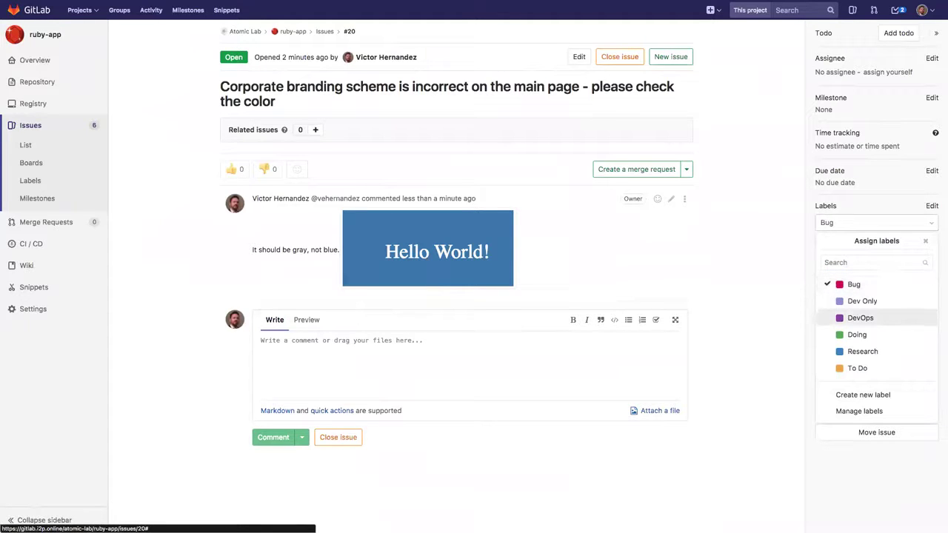
pyautogui.press('Down')
pyautogui.press('Down')
pyautogui.press('Down')
pyautogui.press('Down')
pyautogui.press('Up')
pyautogui.press('Up')
pyautogui.press('Up')
pyautogui.press('Up')
pyautogui.press('Up')
pyautogui.press('Down')
pyautogui.press('Down')
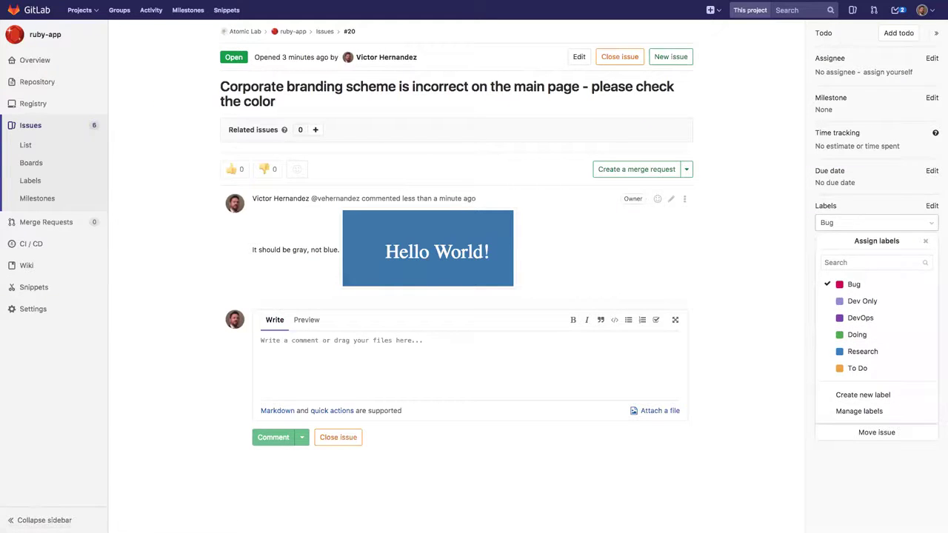
pyautogui.press('Escape')
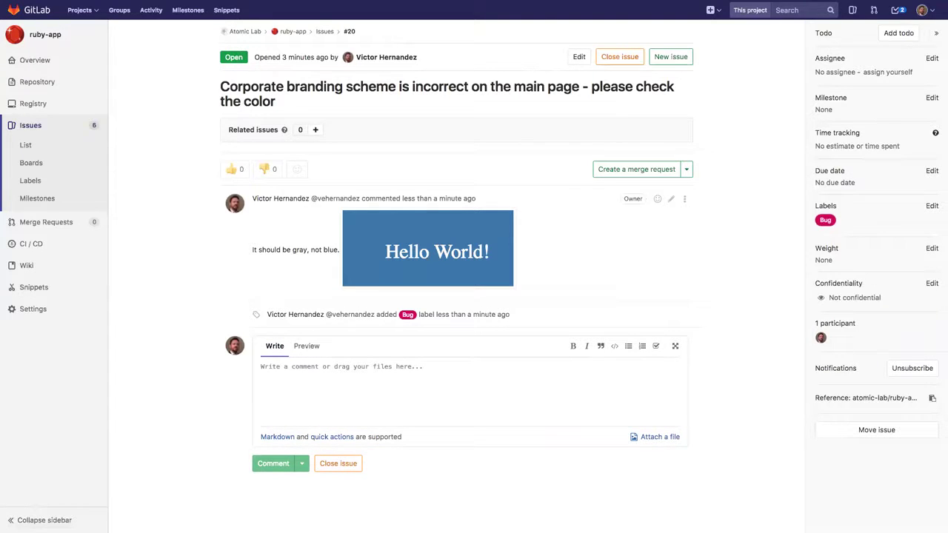
pyautogui.moveTo(838, 249); pyautogui.dragTo(815, 249)
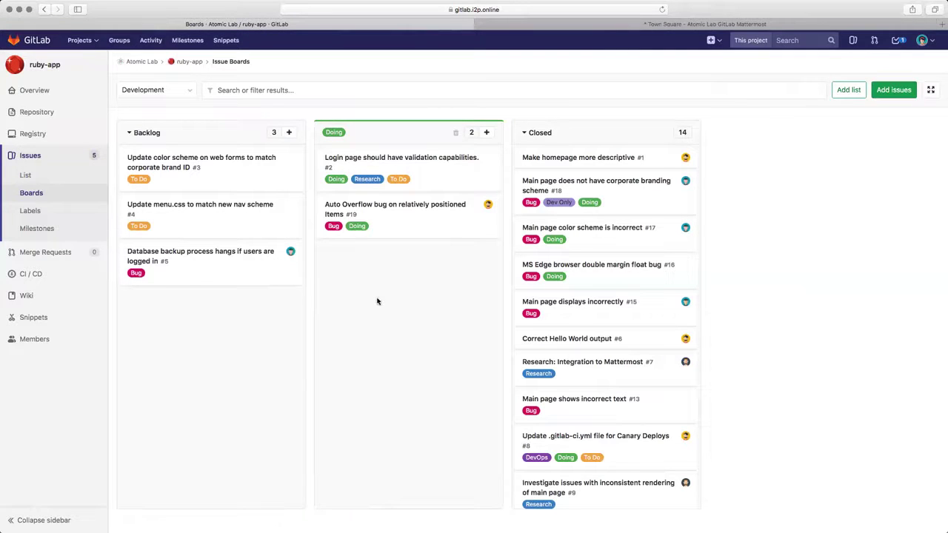
# - Reload the Development issue board and move issue #20 from Backlog to the end of the Doing list
pyautogui.press('super+r')
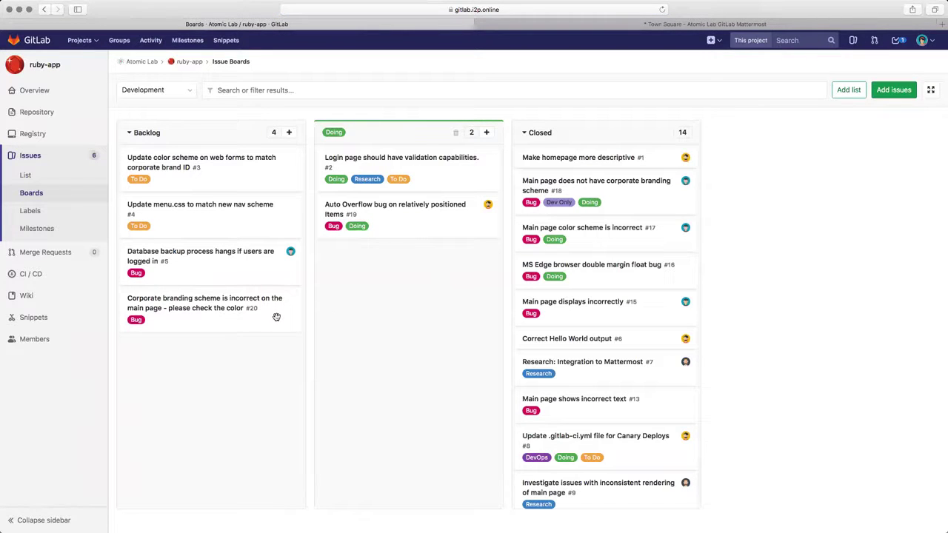
pyautogui.moveTo(276, 317); pyautogui.dragTo(476, 269)
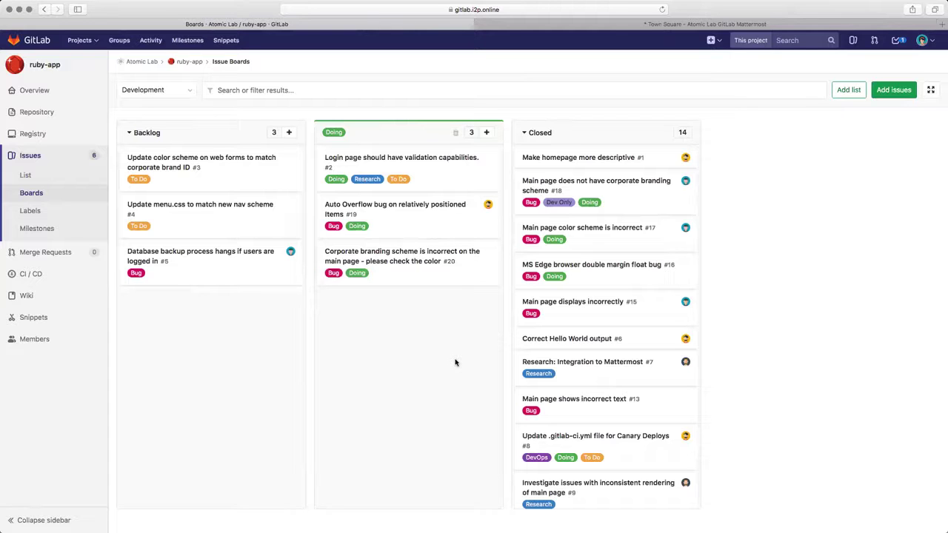
# - Open issue #20 from the Doing list and review its title and the commented screenshot
pyautogui.click(414, 254)
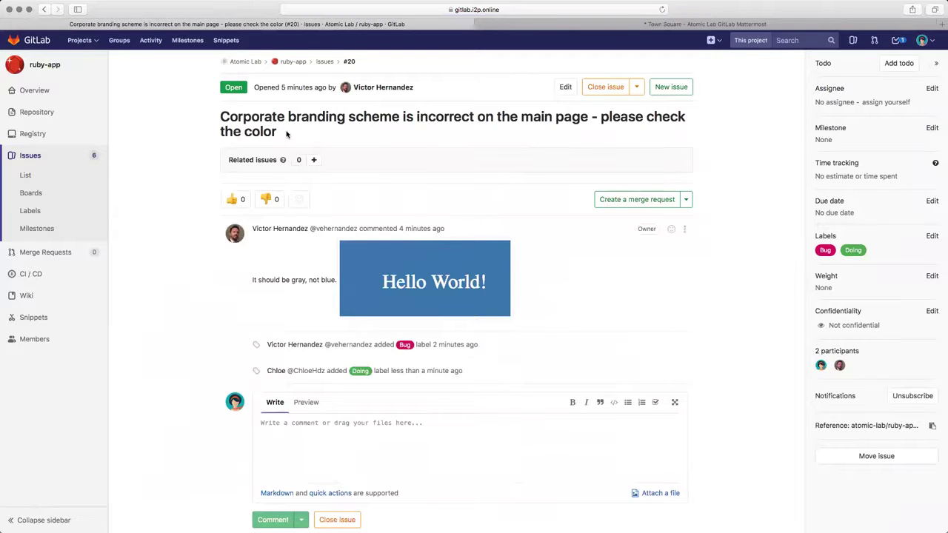
pyautogui.moveTo(283, 131); pyautogui.dragTo(215, 118)
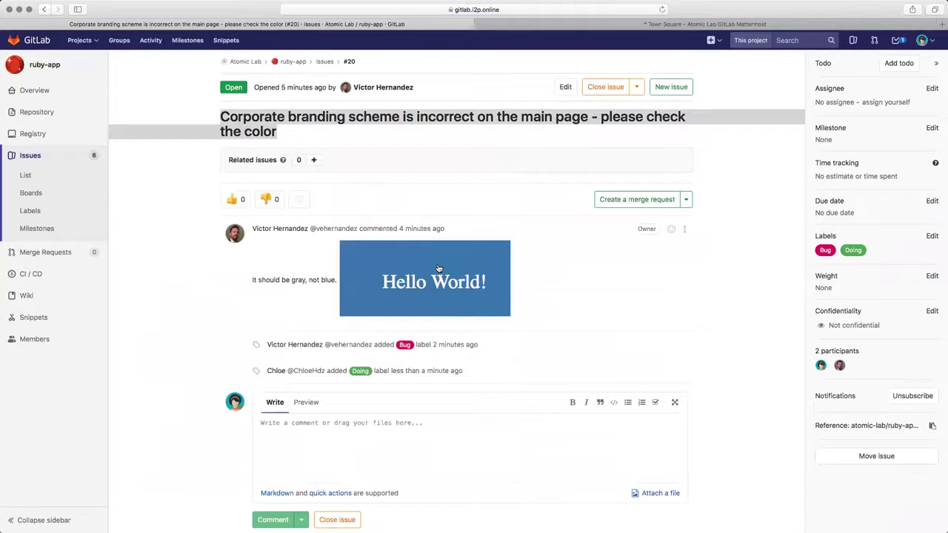
pyautogui.click(194, 314)
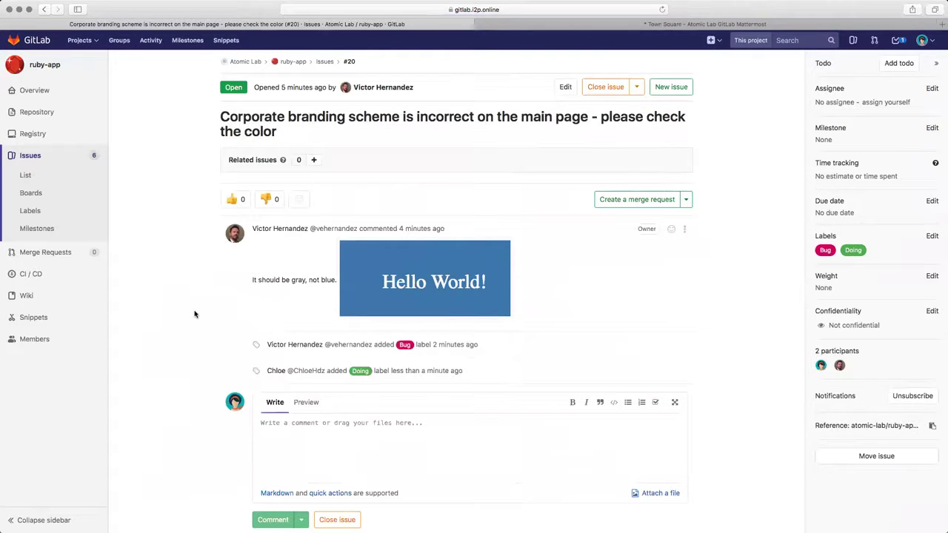
# - Open the live production site from the project's environments to check its background color, and return to issue #20
pyautogui.moveTo(71, 278)
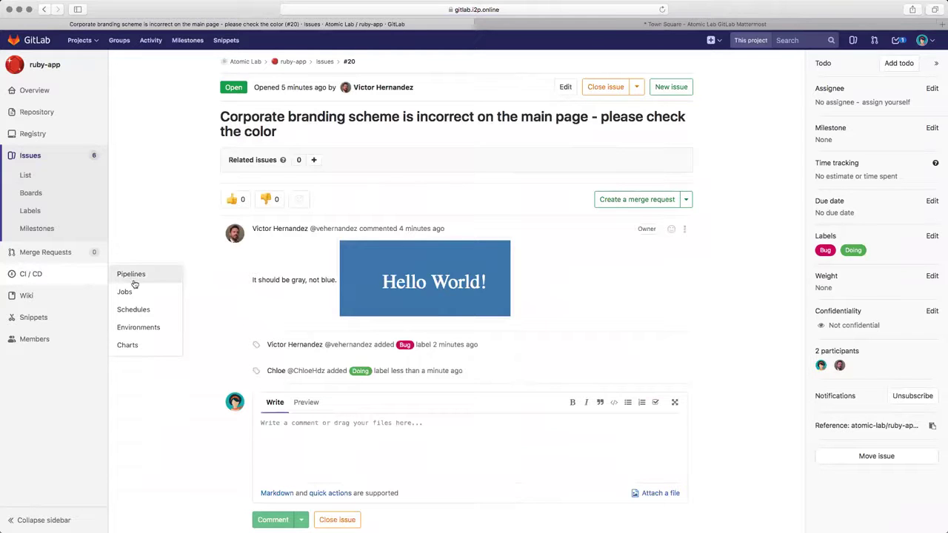
pyautogui.click(141, 328)
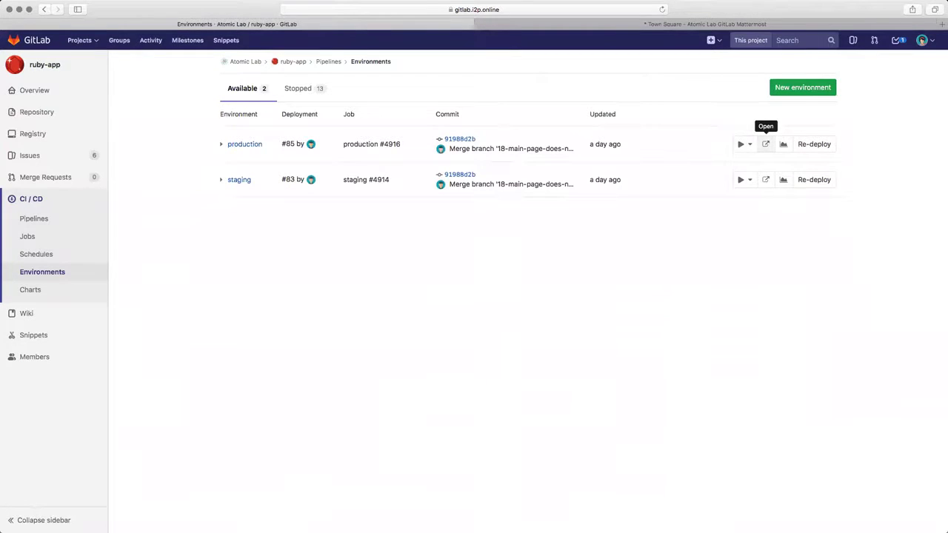
pyautogui.click(766, 143)
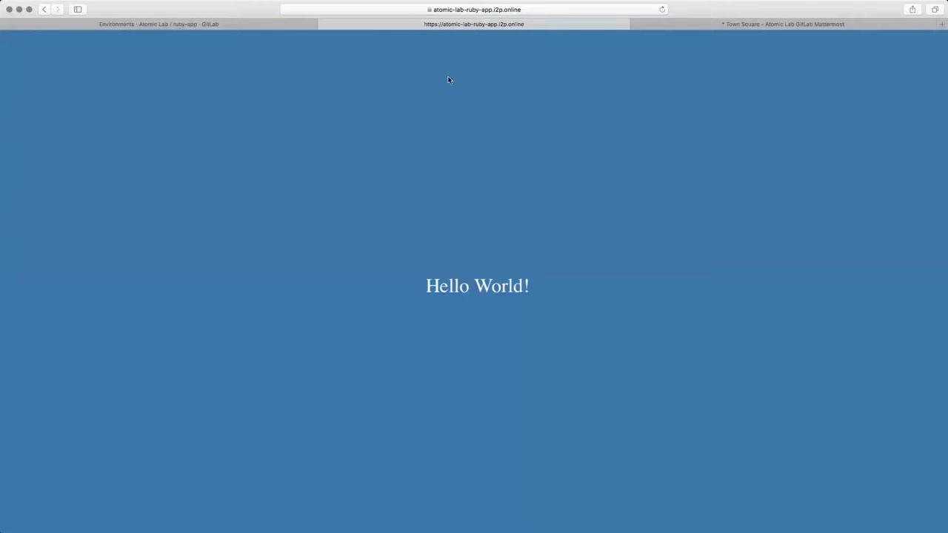
pyautogui.press('super+w')
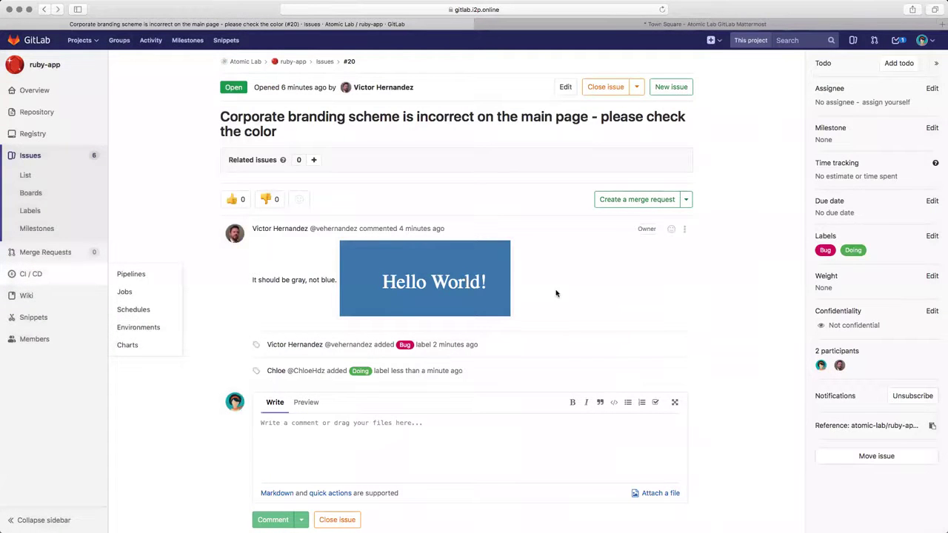
pyautogui.scroll(-2, 556, 294)
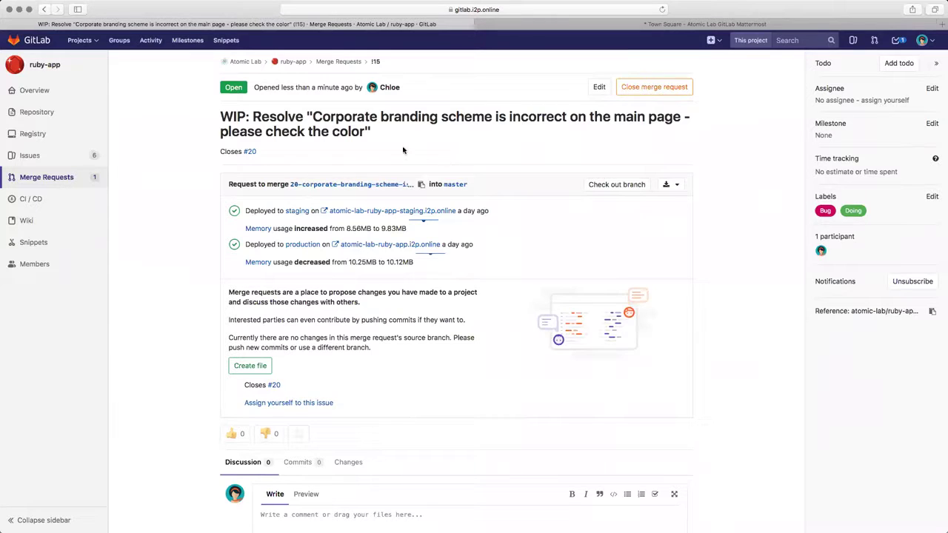
# - Review the merge request's title and its staging, production and review deployment details
pyautogui.moveTo(373, 133); pyautogui.dragTo(222, 109)
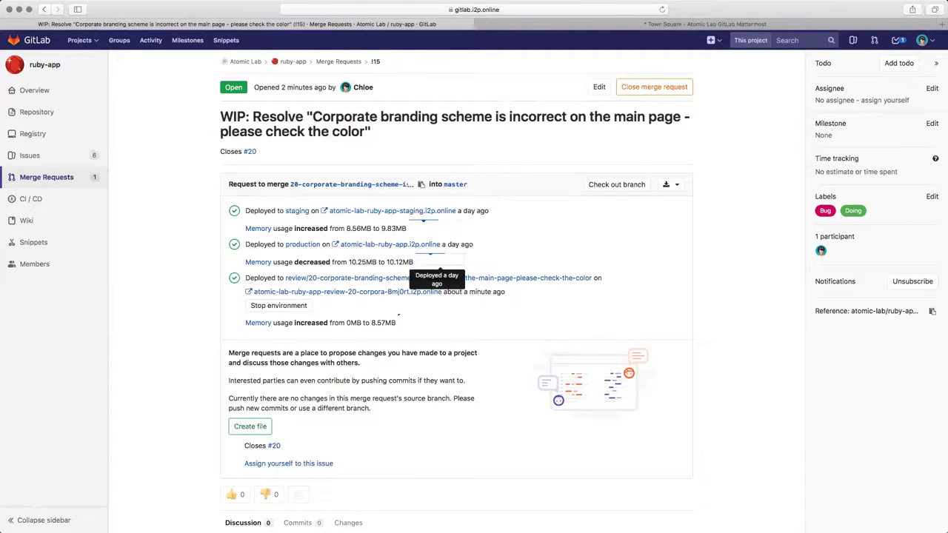
pyautogui.moveTo(473, 247); pyautogui.dragTo(242, 219)
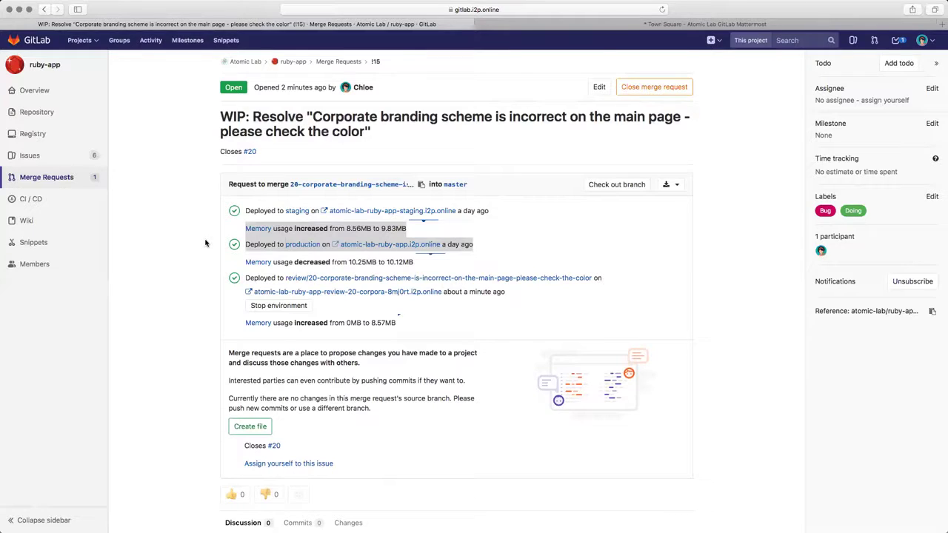
pyautogui.click(211, 282)
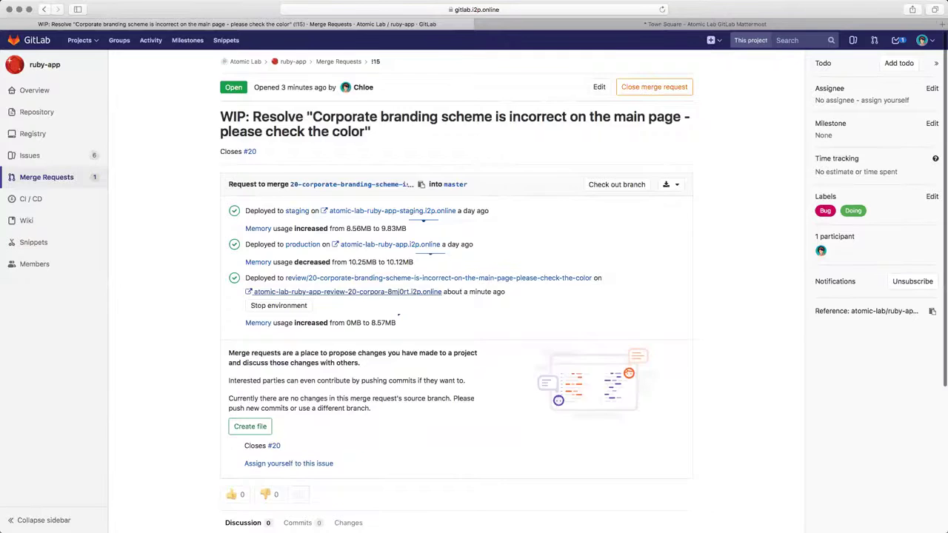
pyautogui.scroll(-3, 474, 296)
pyautogui.scroll(3, 474, 296)
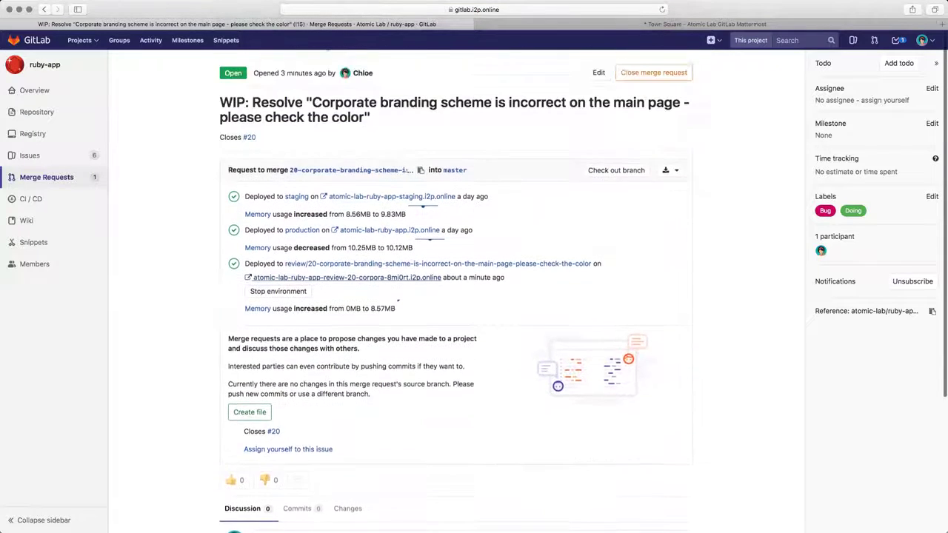
# - Open server.rb from the repository files for editing on the 20-corporate-branding-scheme-is-incorrect-on-the-main-page-please-check-the-color branch
pyautogui.moveTo(59, 114)
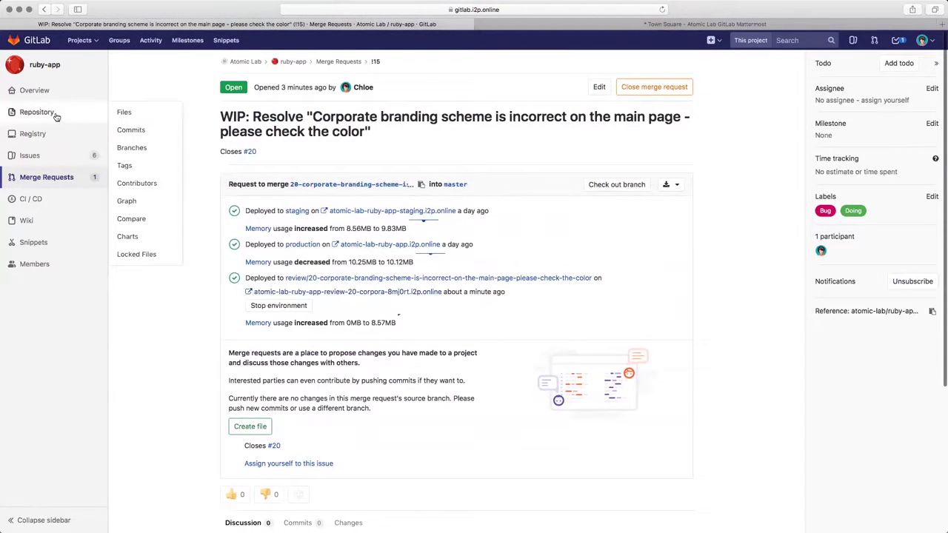
pyautogui.click(125, 113)
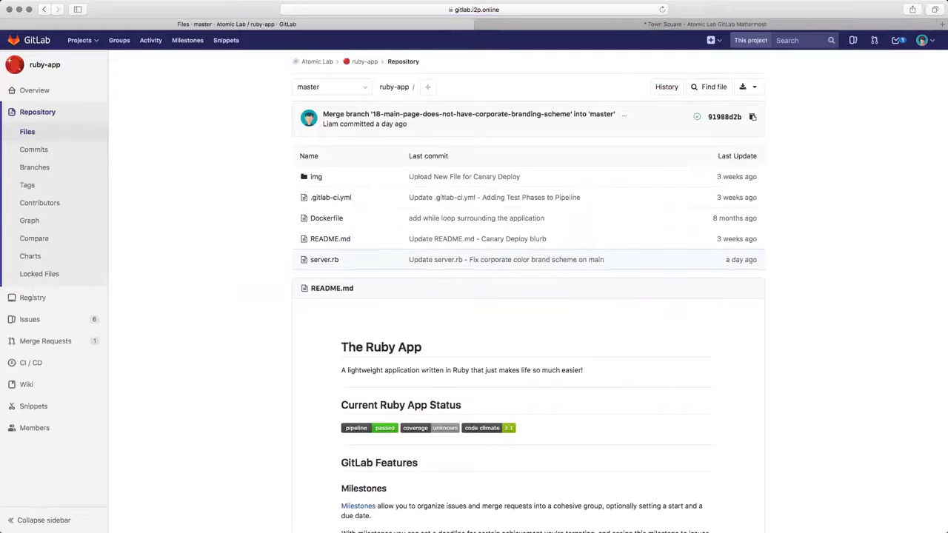
pyautogui.click(324, 259)
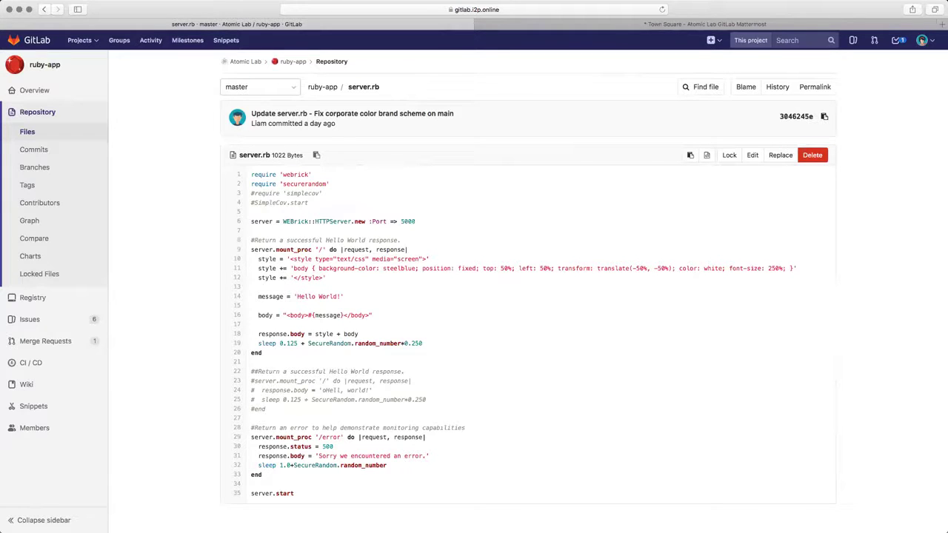
pyautogui.click(259, 87)
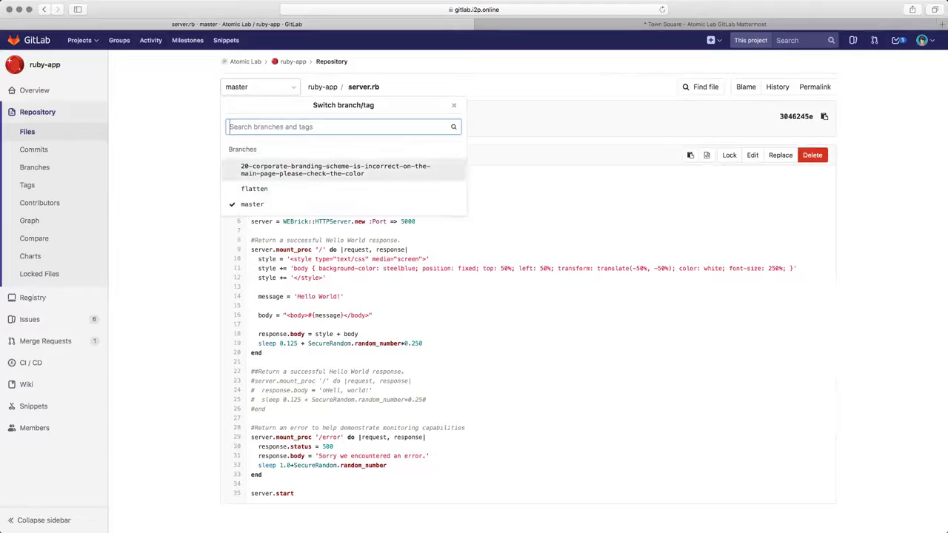
pyautogui.press('Return')
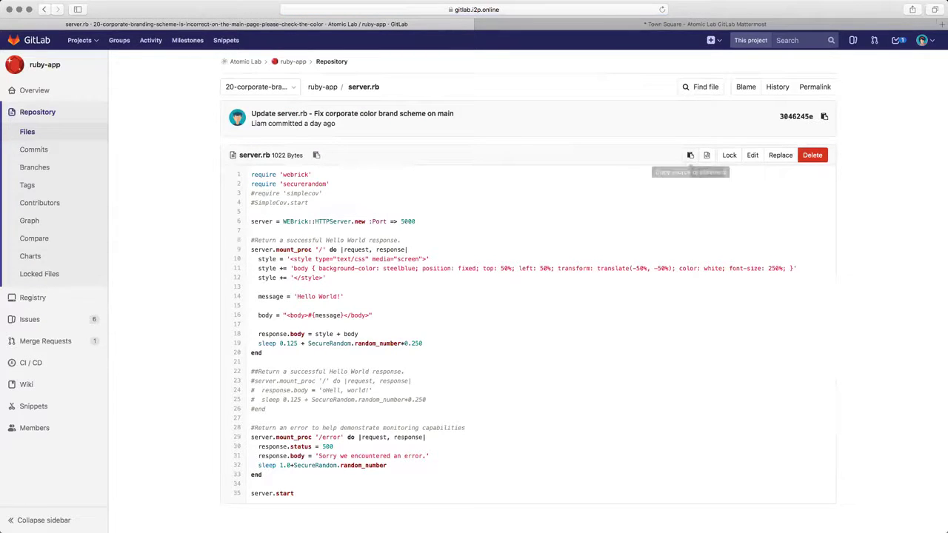
pyautogui.click(753, 155)
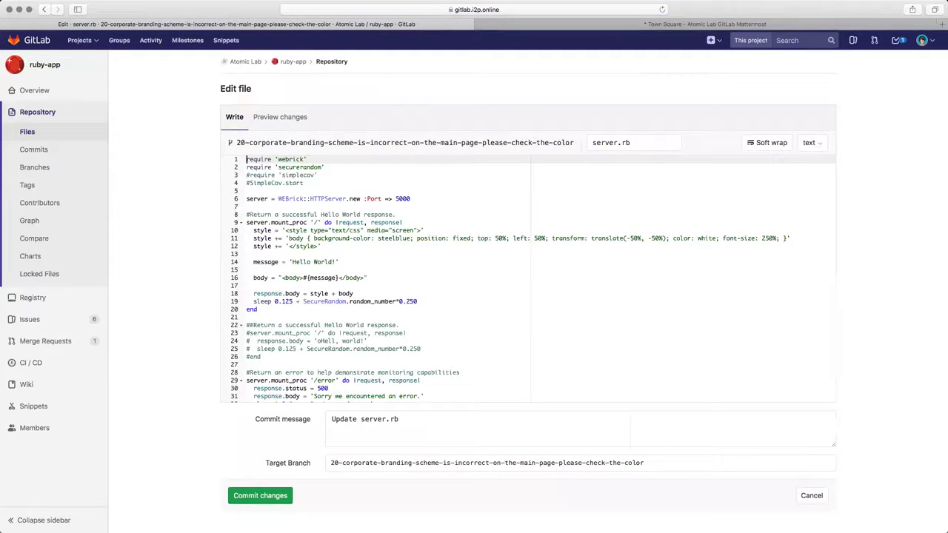
# - Set the body background-color in line 11 of server.rb to slategray and select the new value
pyautogui.doubleClick(378, 239)
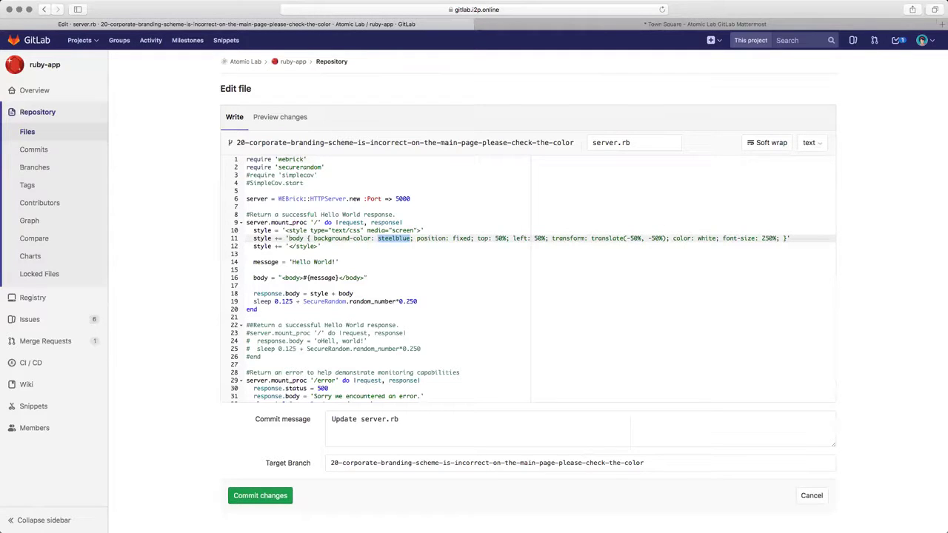
pyautogui.write('slategra')
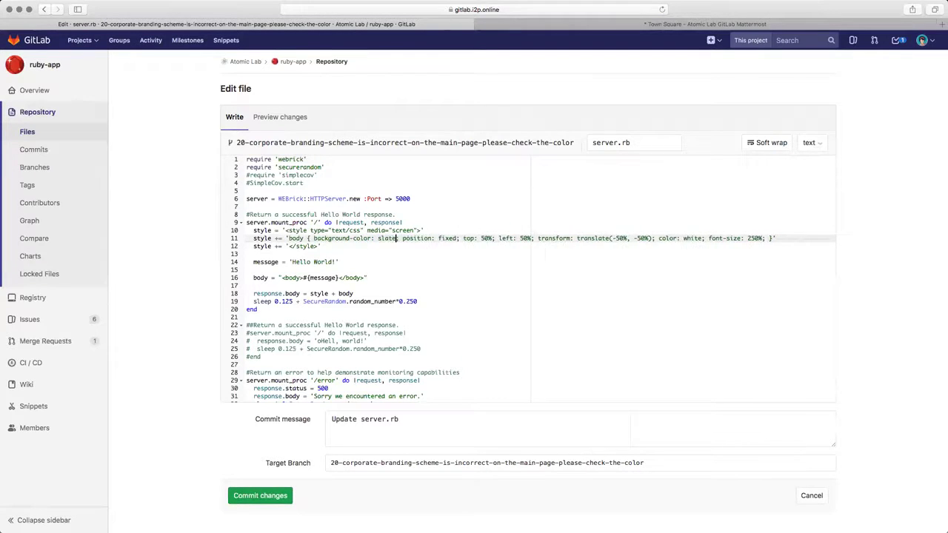
pyautogui.write('y;')
pyautogui.hotkey('alt', 'shift', 'Left')
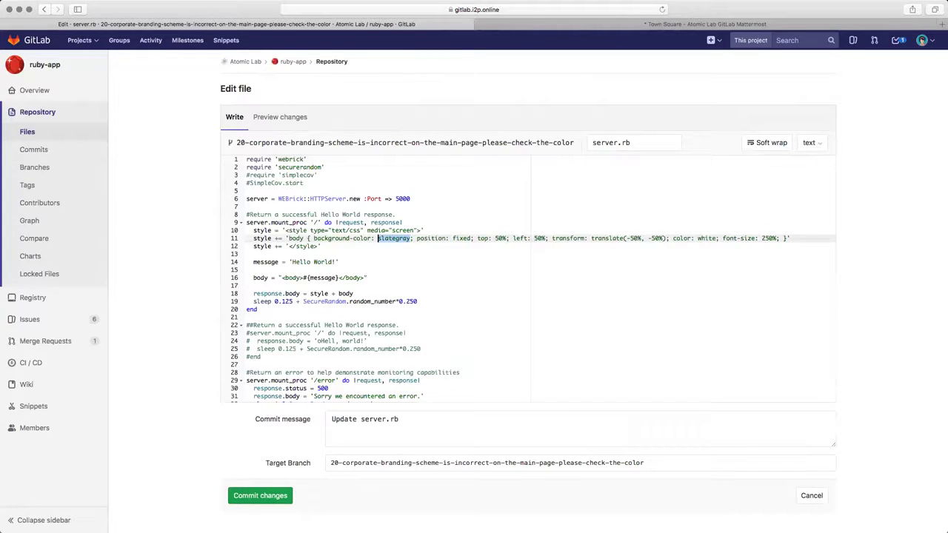
# - Commit the server.rb change with the message "Update server.rb - update color for corp branding."
pyautogui.write('- update color for the')
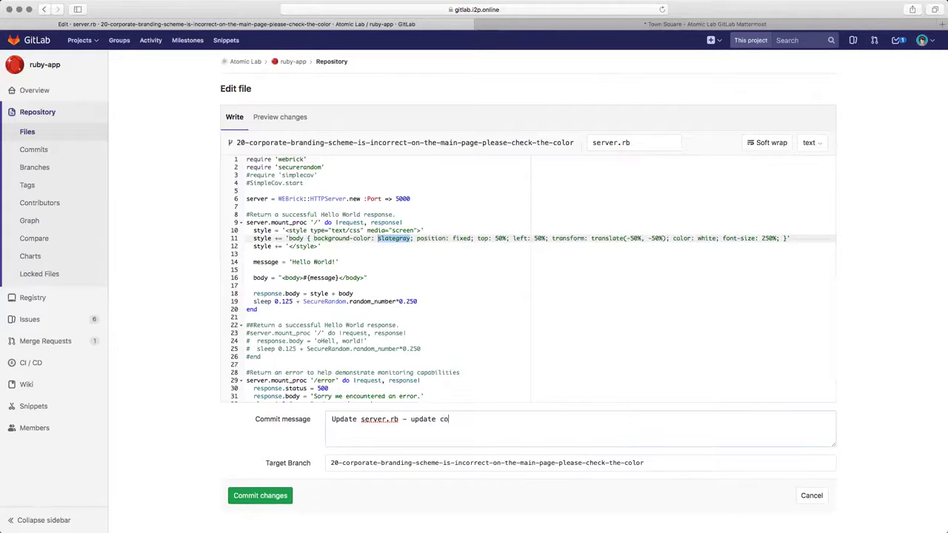
pyautogui.press('BackSpace')
pyautogui.press('BackSpace')
pyautogui.press('BackSpace')
pyautogui.write('cop')
pyautogui.write('p branding.')
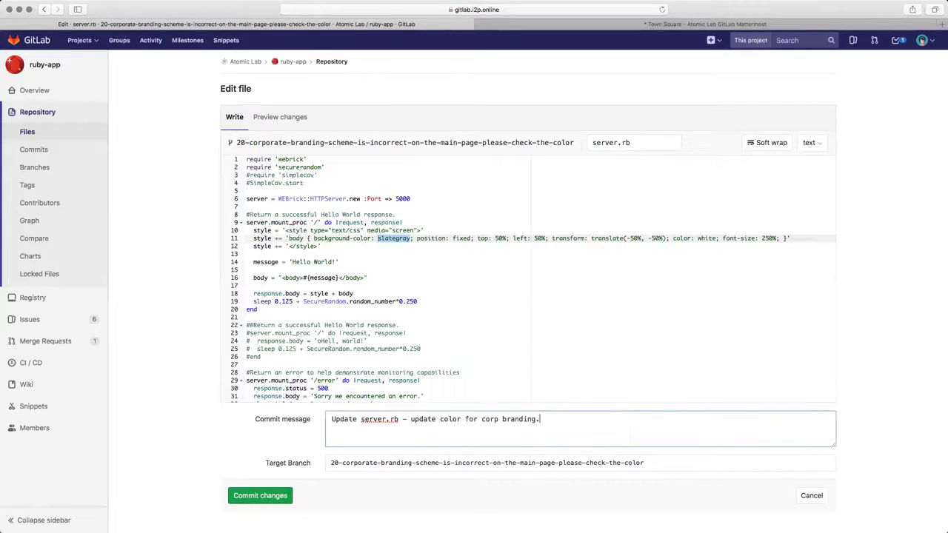
pyautogui.press('super+Return')
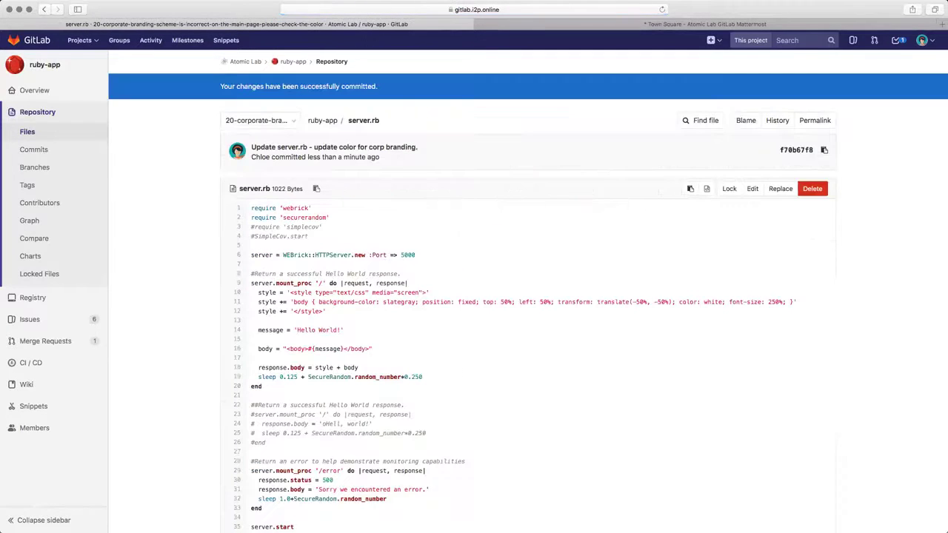
# - Open the running pipeline for the new server.rb commit from the pipelines list to check its stages
pyautogui.scroll(-2, 206, 278)
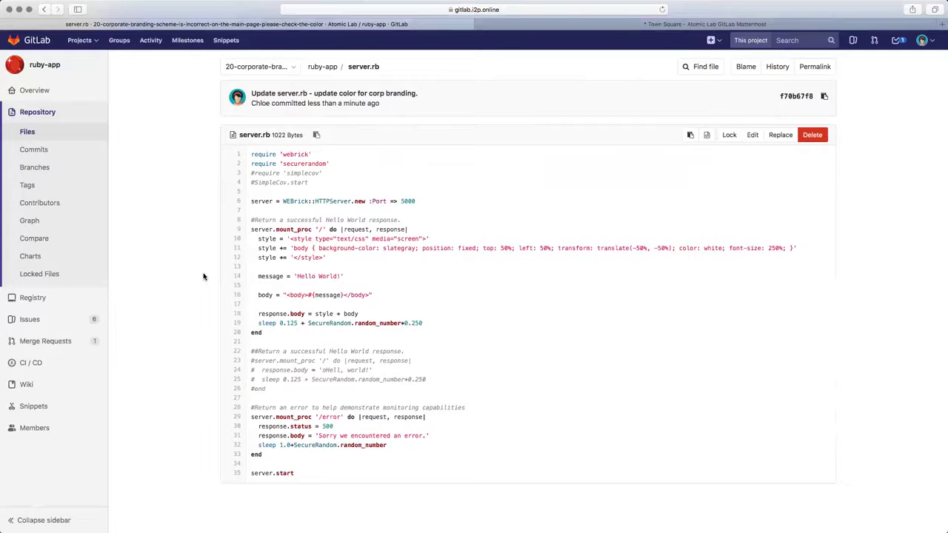
pyautogui.moveTo(83, 365)
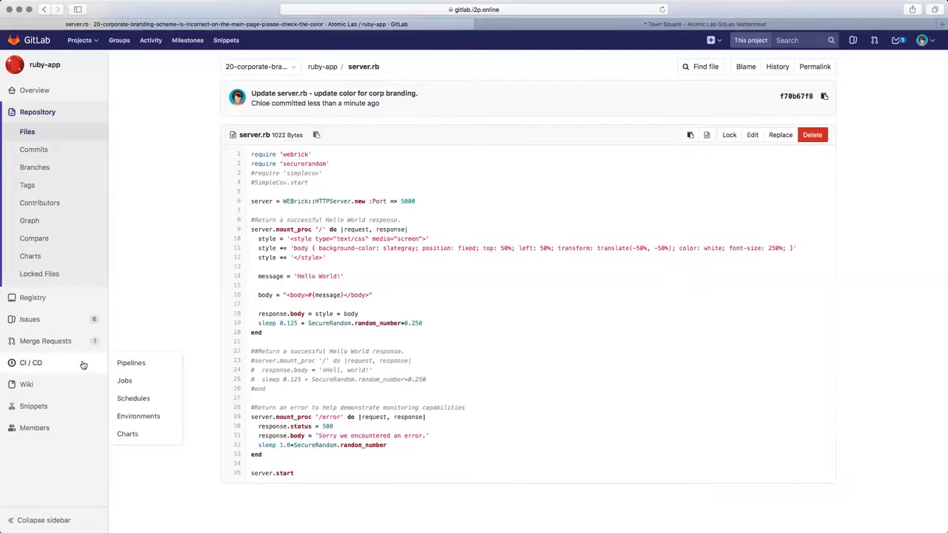
pyautogui.click(127, 363)
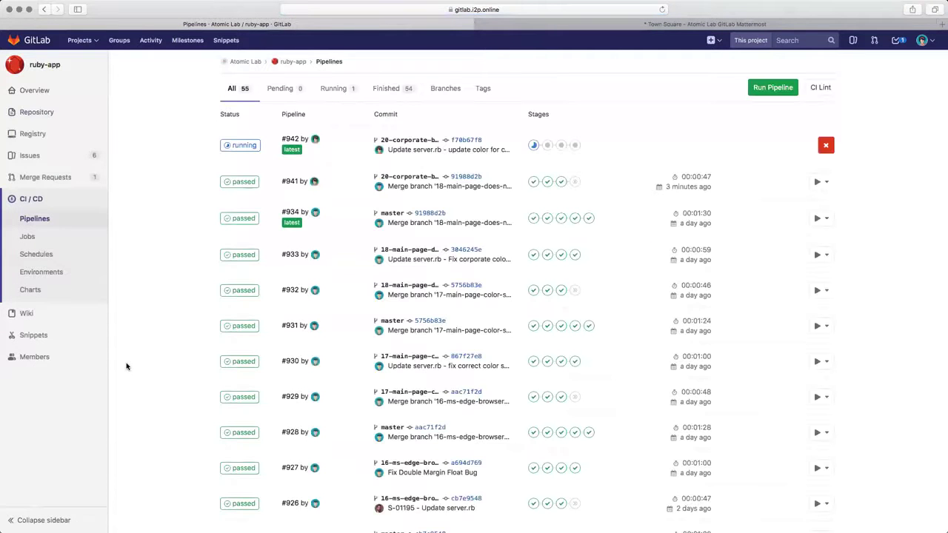
pyautogui.click(243, 148)
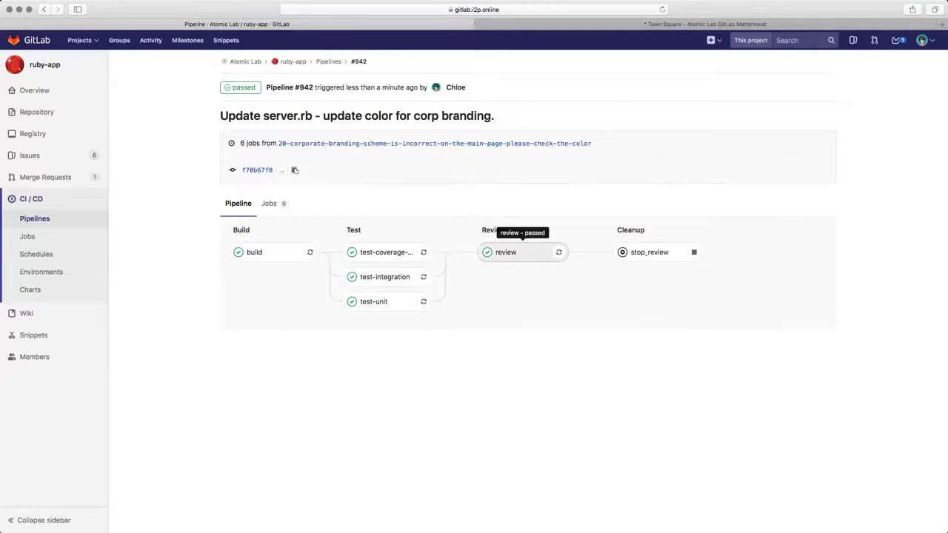
# - Open .gitlab-ci.yml from the master repository files and examine its image line and stages block
pyautogui.moveTo(64, 113)
pyautogui.click(117, 112)
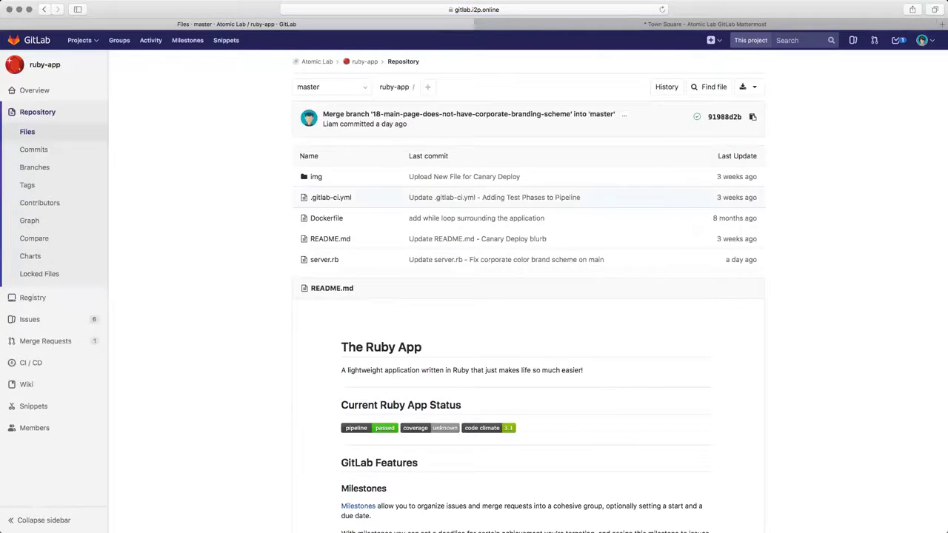
pyautogui.click(330, 197)
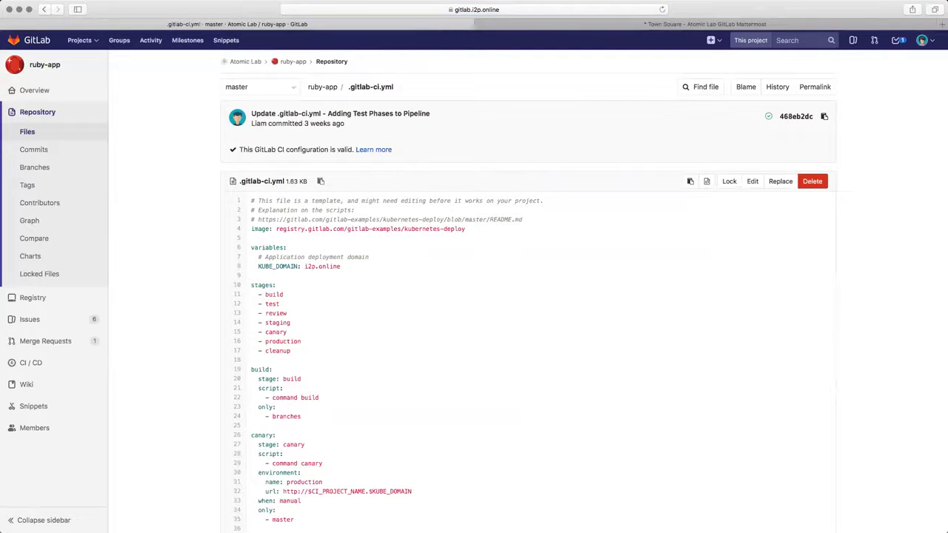
pyautogui.moveTo(466, 229); pyautogui.dragTo(250, 228)
pyautogui.scroll(-2, 584, 287)
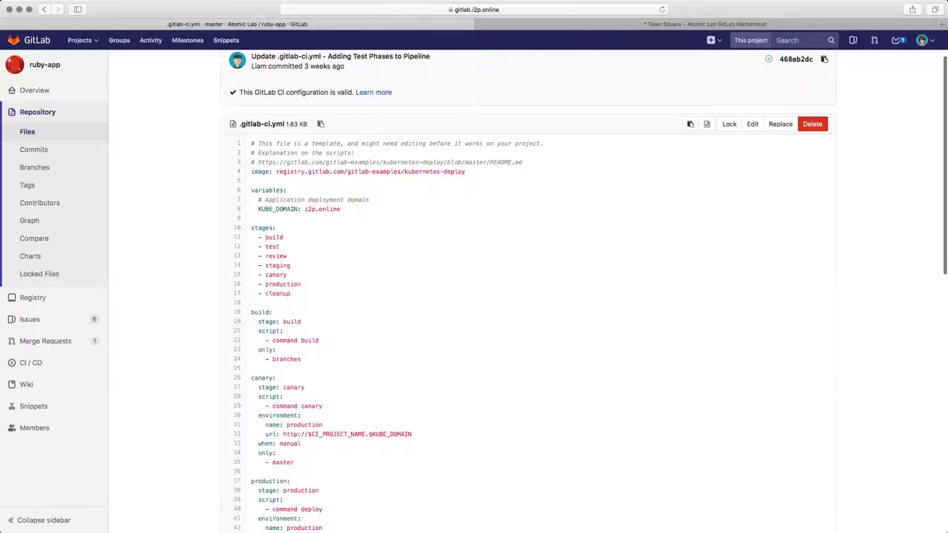
pyautogui.moveTo(293, 293)
pyautogui.mouseDown()
pyautogui.moveTo(249, 284)
pyautogui.moveTo(250, 231)
pyautogui.moveTo(275, 256)
pyautogui.moveTo(291, 294)
pyautogui.mouseUp()
pyautogui.click(250, 232)
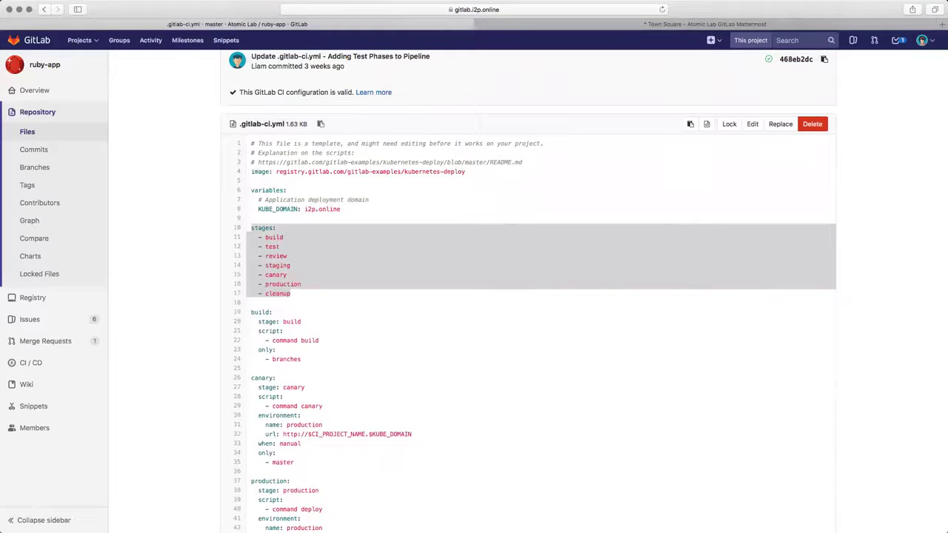
# - Examine the build and canary job definitions in .gitlab-ci.yml and return to the beginning of the file
pyautogui.scroll(-4, 588, 291)
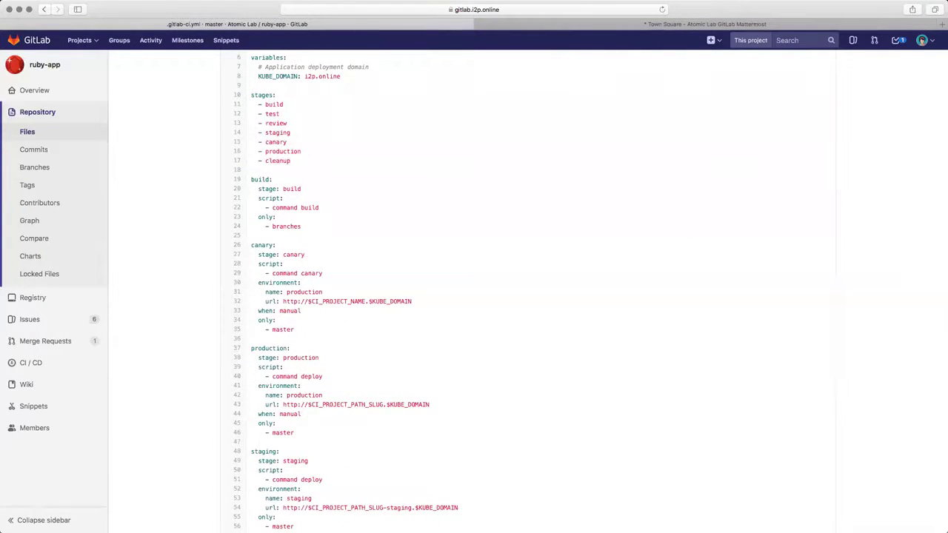
pyautogui.moveTo(302, 227); pyautogui.dragTo(249, 193)
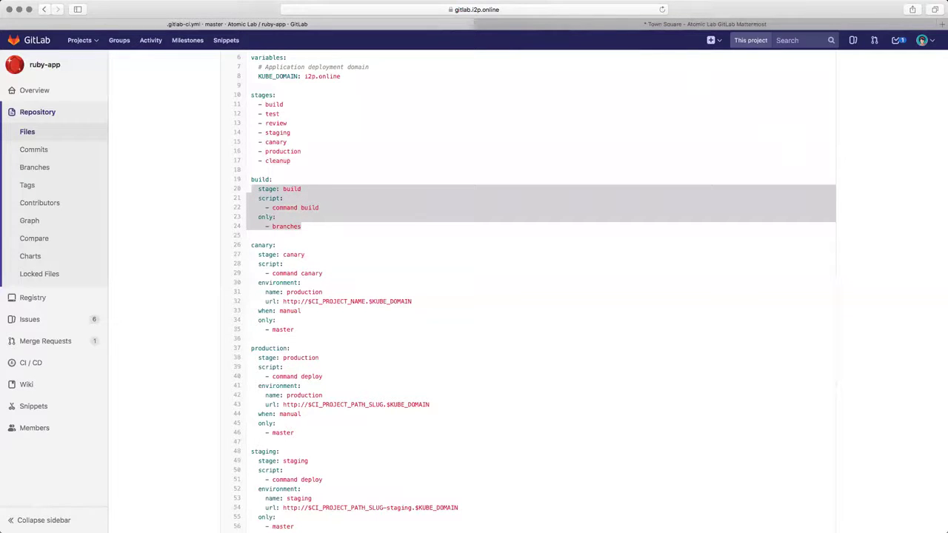
pyautogui.moveTo(295, 330); pyautogui.dragTo(247, 256)
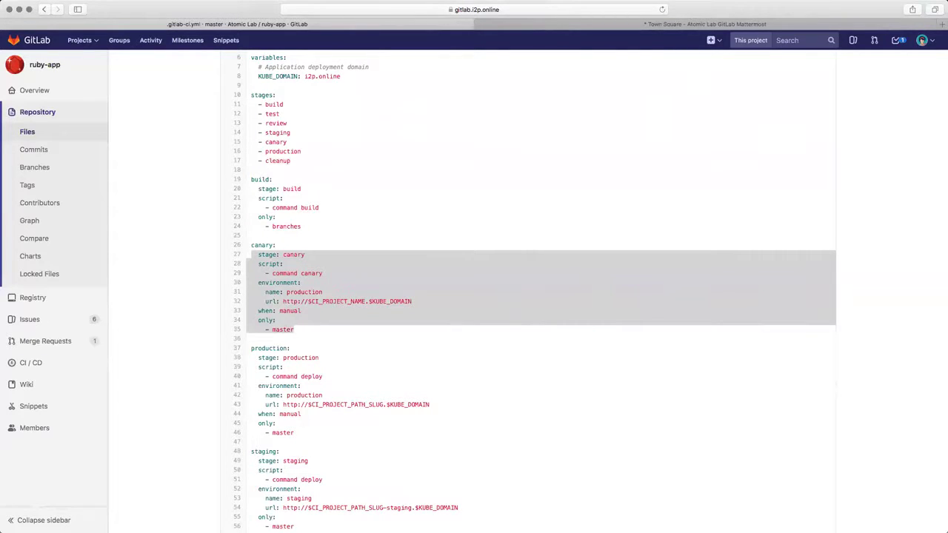
pyautogui.scroll(5, 474, 296)
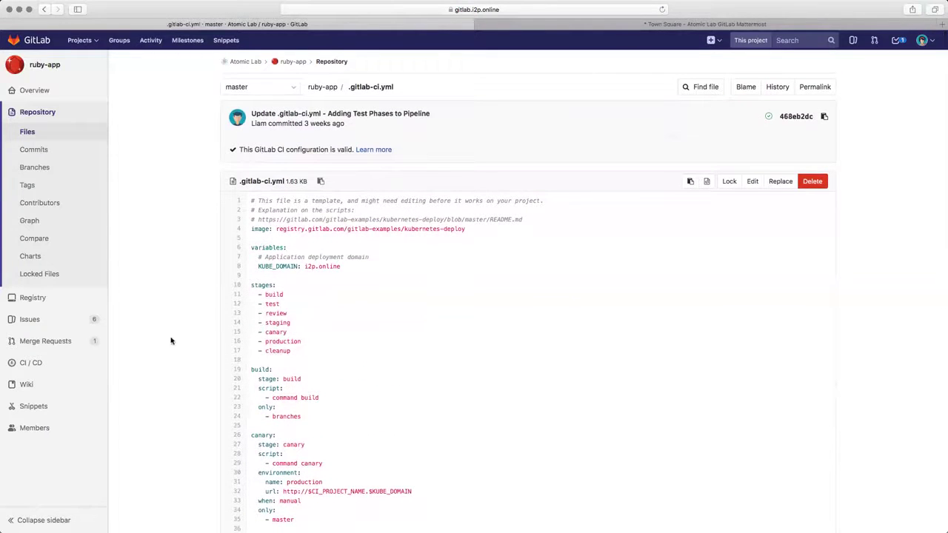
# - Open the project's environments, try to view the deploy board of the review/20 environment, and reload the page
pyautogui.moveTo(92, 367)
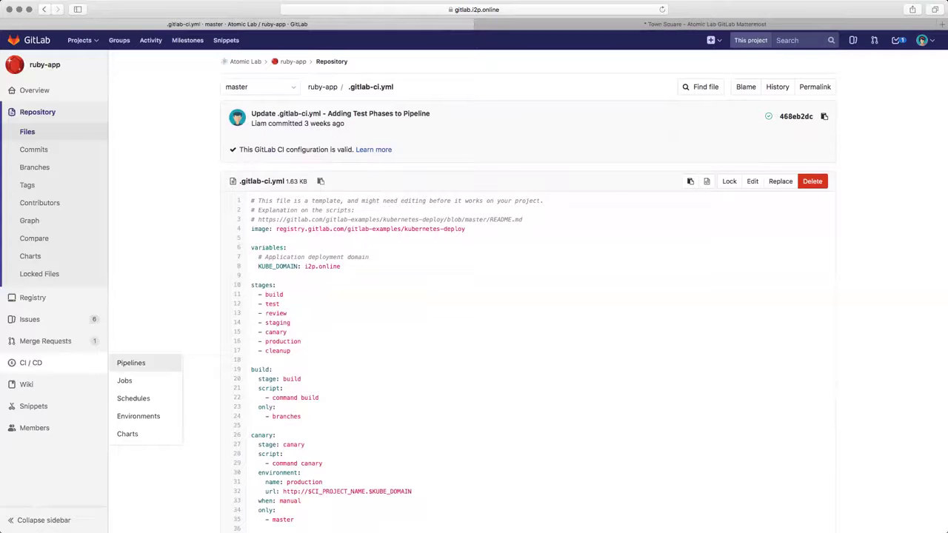
pyautogui.click(138, 416)
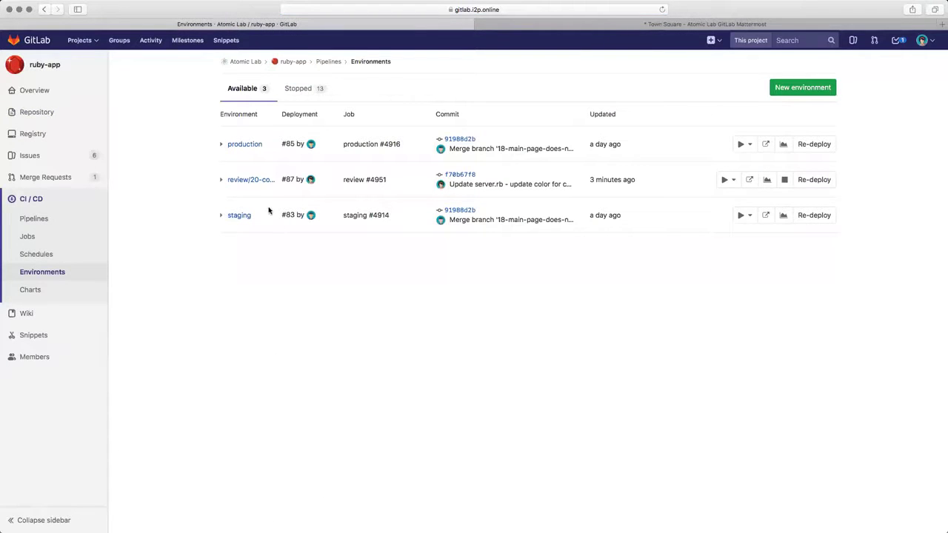
pyautogui.click(221, 180)
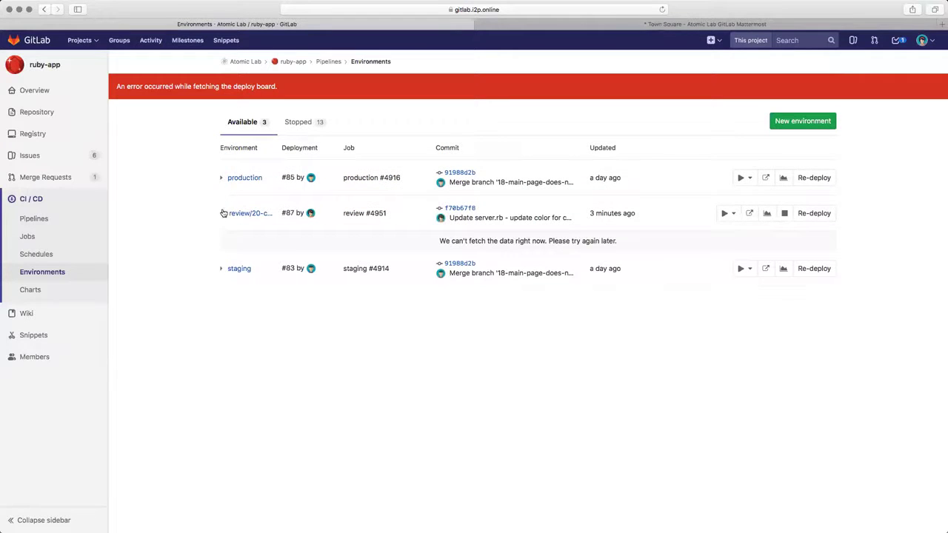
pyautogui.click(221, 214)
pyautogui.click(220, 215)
pyautogui.press('super+r')
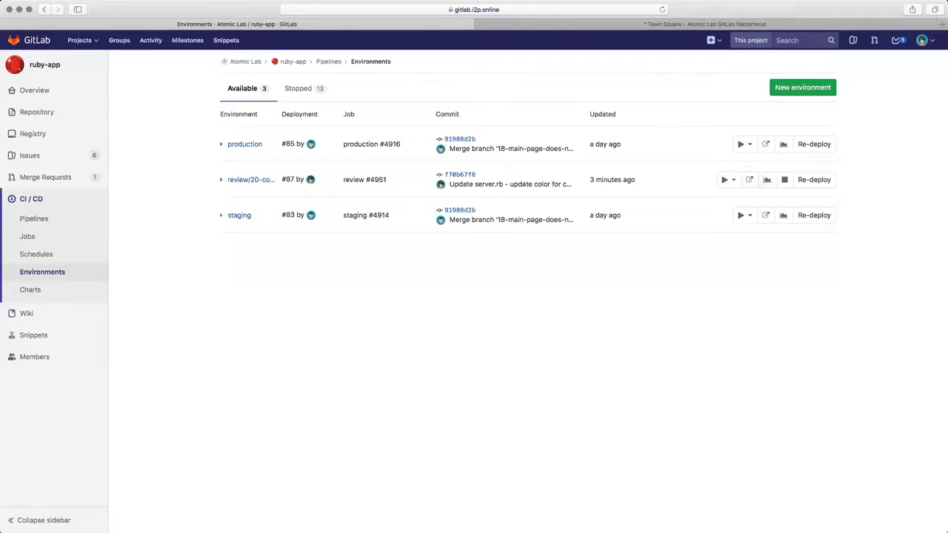
# - Open the review/20 environment's live site to check its background color, close it, and switch to the Mattermost Town Square channel
pyautogui.click(750, 179)
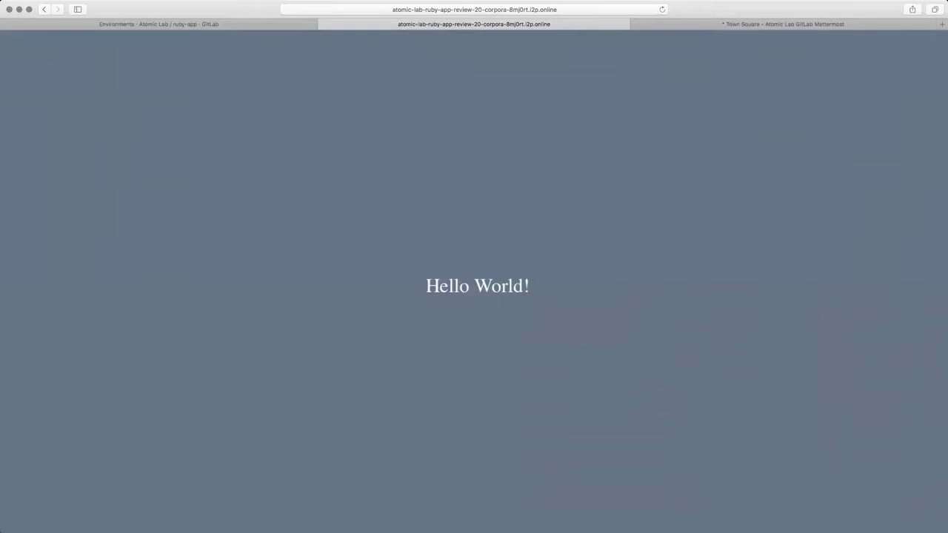
pyautogui.press('super+w')
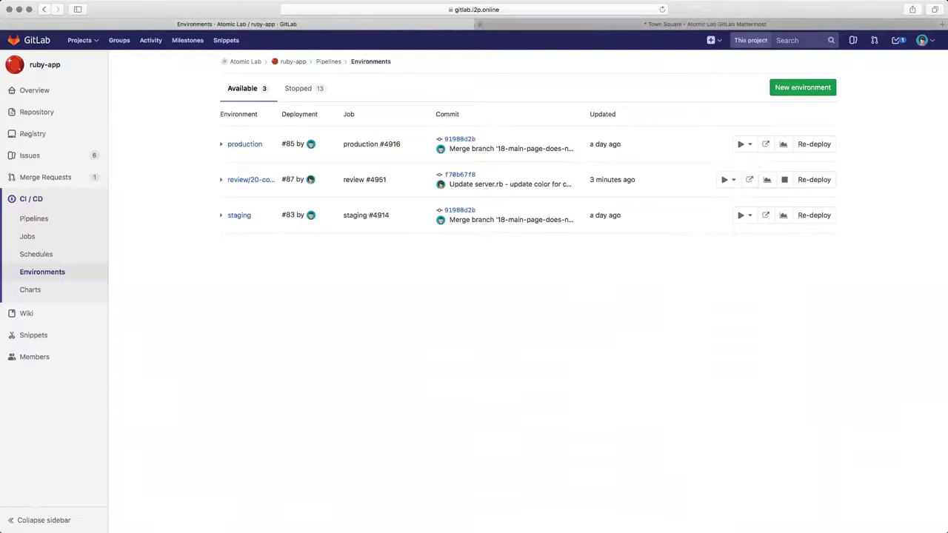
pyautogui.hotkey('ctrl', 'Tab')
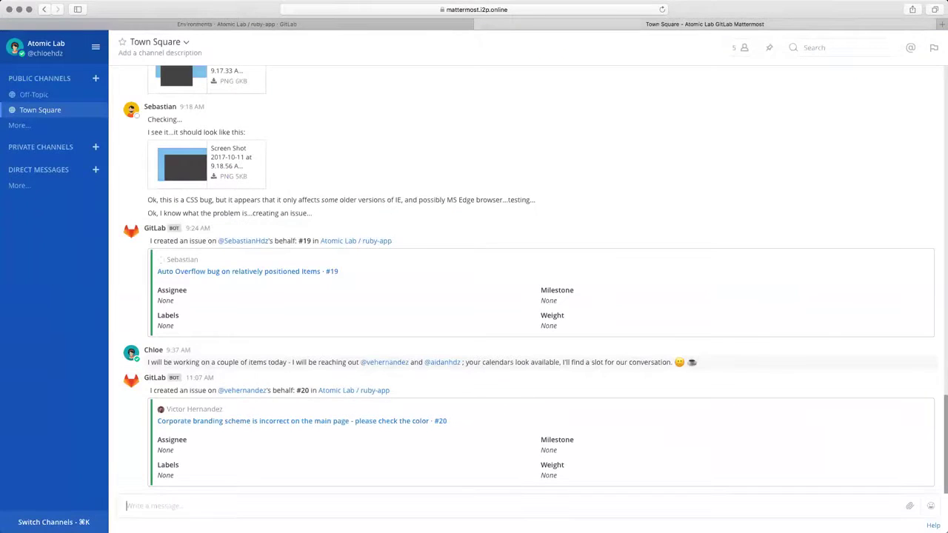
# - Start a Town Square message that mentions the team member who reported issue #20
pyautogui.write('Pleas')
pyautogui.press('BackSpace')
pyautogui.press('BackSpace')
pyautogui.press('BackSpace')
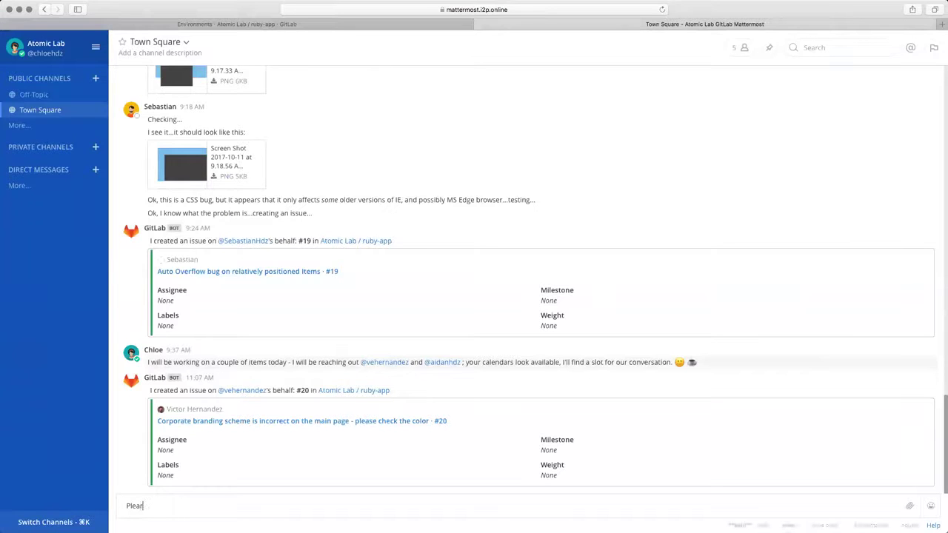
pyautogui.press('BackSpace')
pyautogui.press('BackSpace')
pyautogui.write('@ve')
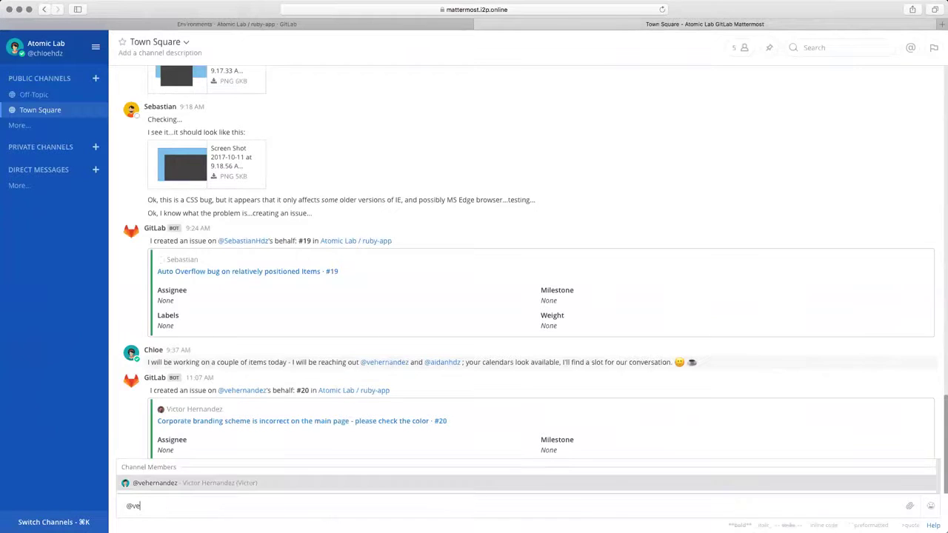
pyautogui.press('Tab')
# - Complete the message with "Please review the latest review environment with the correct scheme." and send it to the channel
pyautogui.write('Pleaser e')
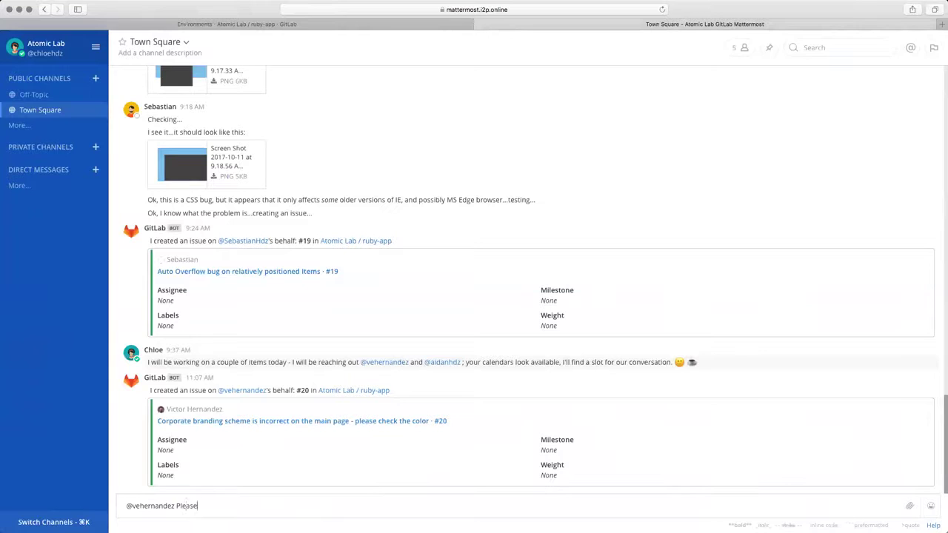
pyautogui.press('BackSpace')
pyautogui.press('BackSpace')
pyautogui.press('BackSpace')
pyautogui.write('review the latest review environme')
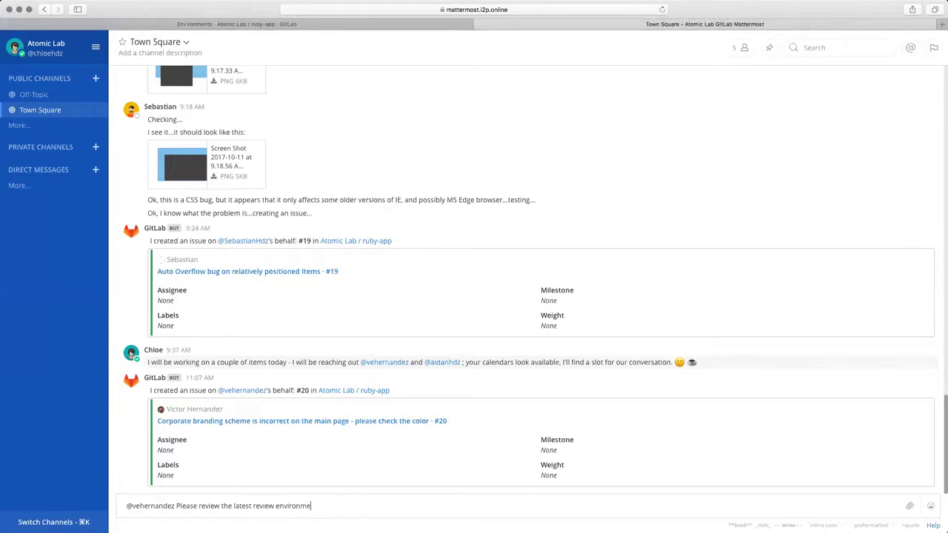
pyautogui.write('nt with the righ')
pyautogui.press('BackSpace')
pyautogui.press('BackSpace')
pyautogui.press('BackSpace')
pyautogui.press('BackSpace')
pyautogui.write('correct ')
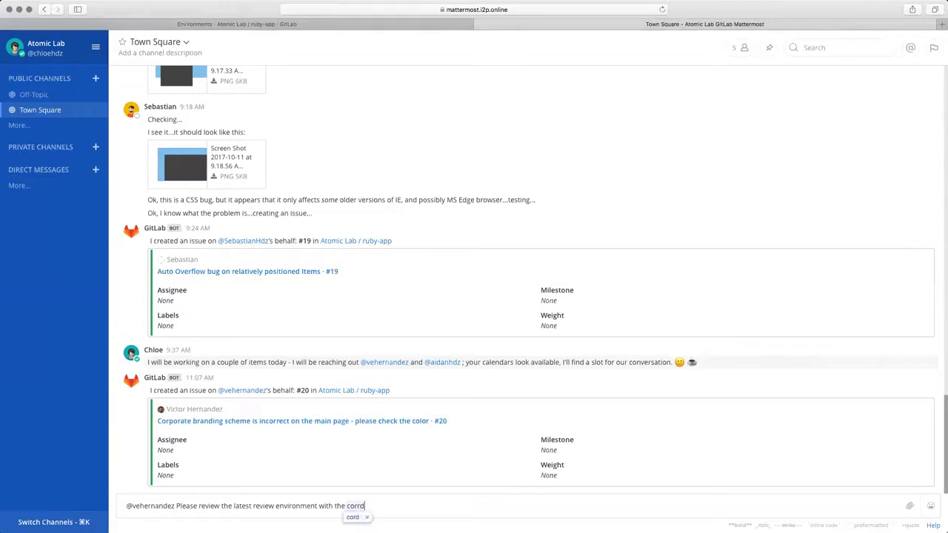
pyautogui.write('scheme.')
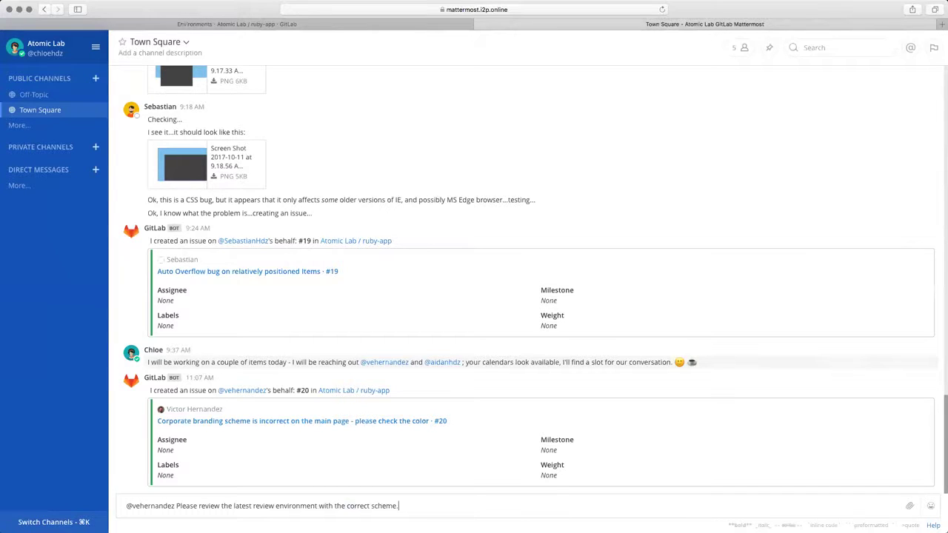
pyautogui.press('Return')
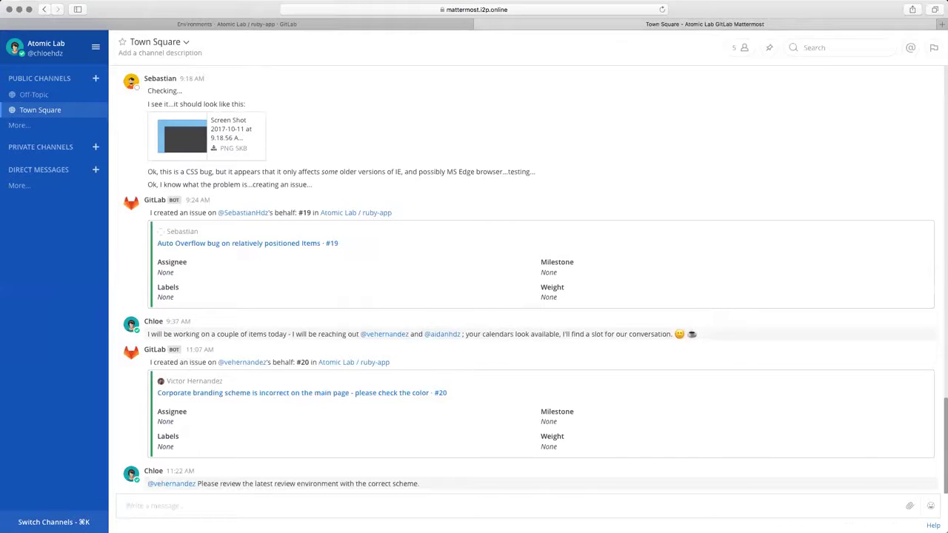
# - Switch to issue #20 in GitLab and post a comment mentioning the developer with the text "This looks good."
pyautogui.hotkey('ctrl', 'shift', 'Tab')
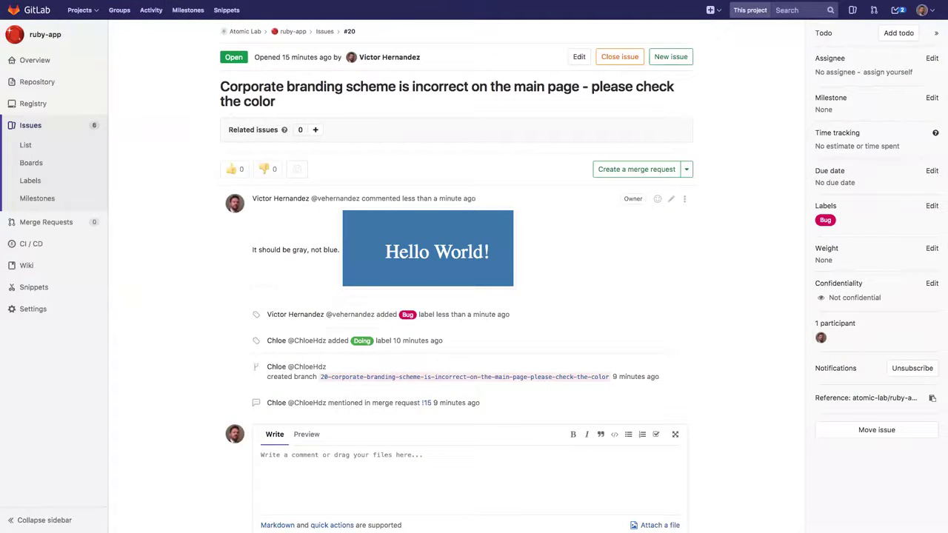
pyautogui.click(370, 467)
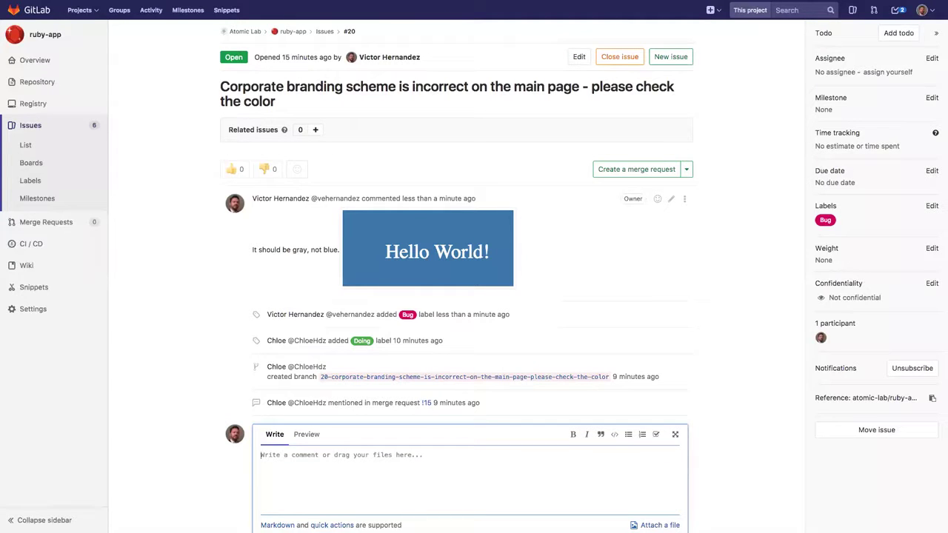
pyautogui.write('@chloe')
pyautogui.press('Return')
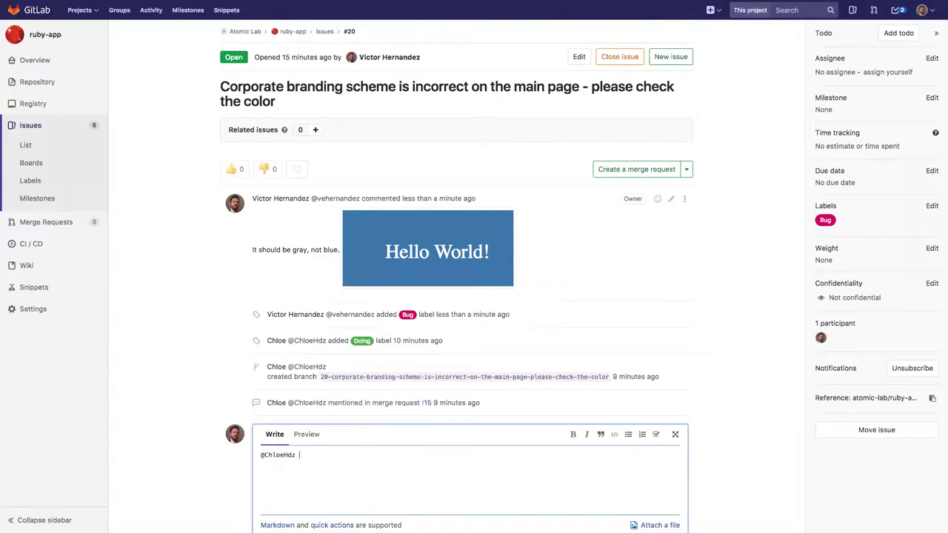
pyautogui.write('This looks good.')
pyautogui.scroll(-2, 474, 276)
pyautogui.hotkey('ctrl', 'Return')
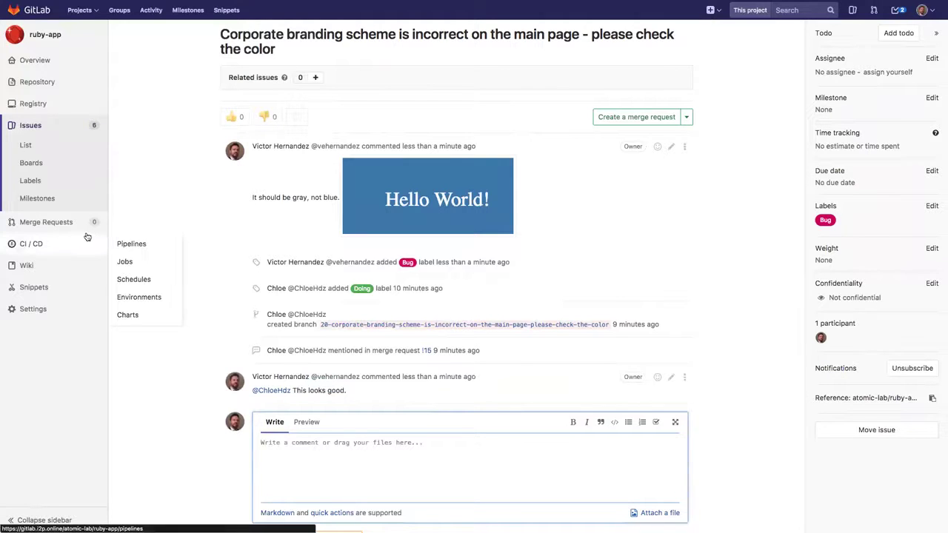
# - Open the merge request for issue #20 and examine the server.rb color change in its commit
pyautogui.click(66, 224)
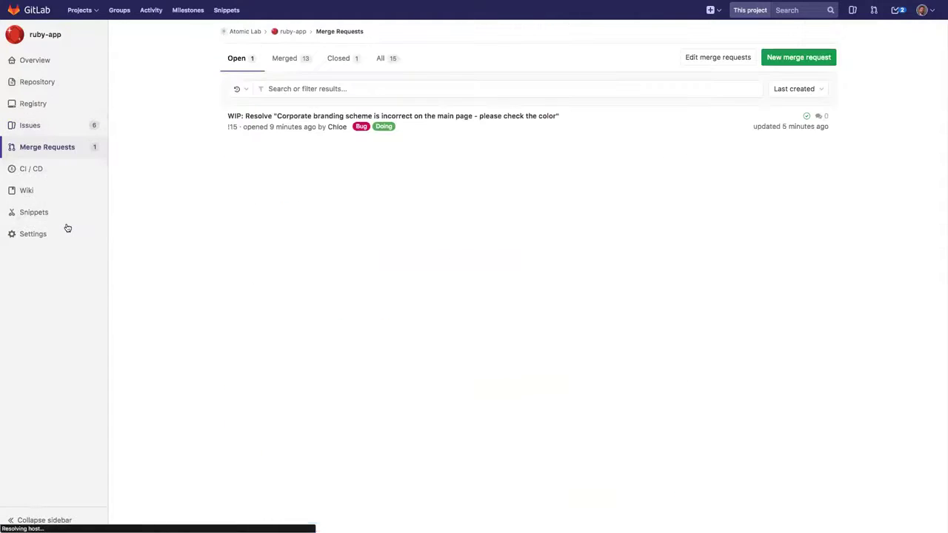
pyautogui.click(297, 116)
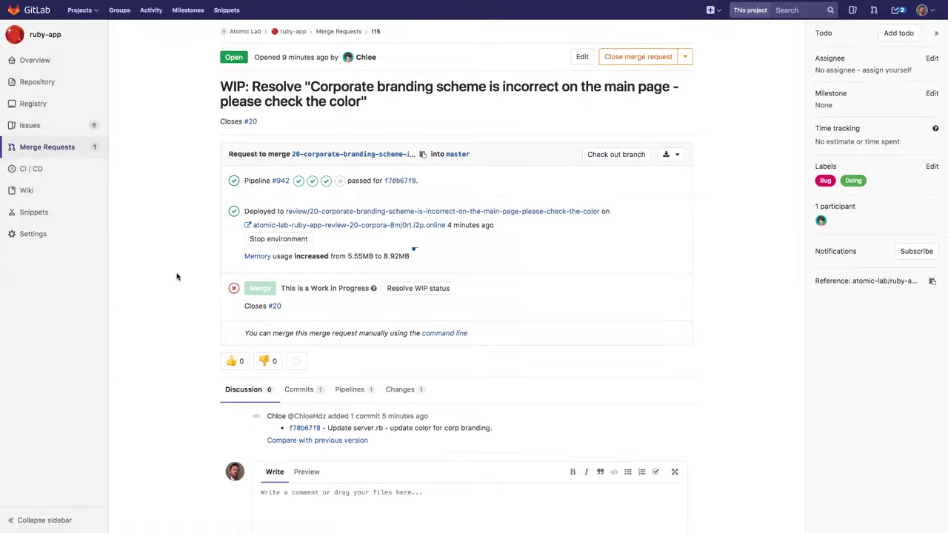
pyautogui.scroll(-3, 176, 276)
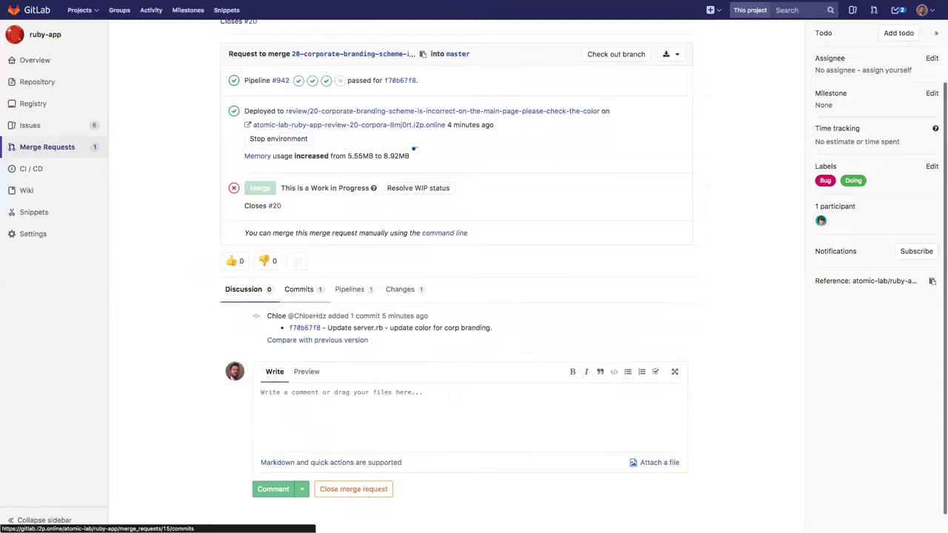
pyautogui.click(299, 289)
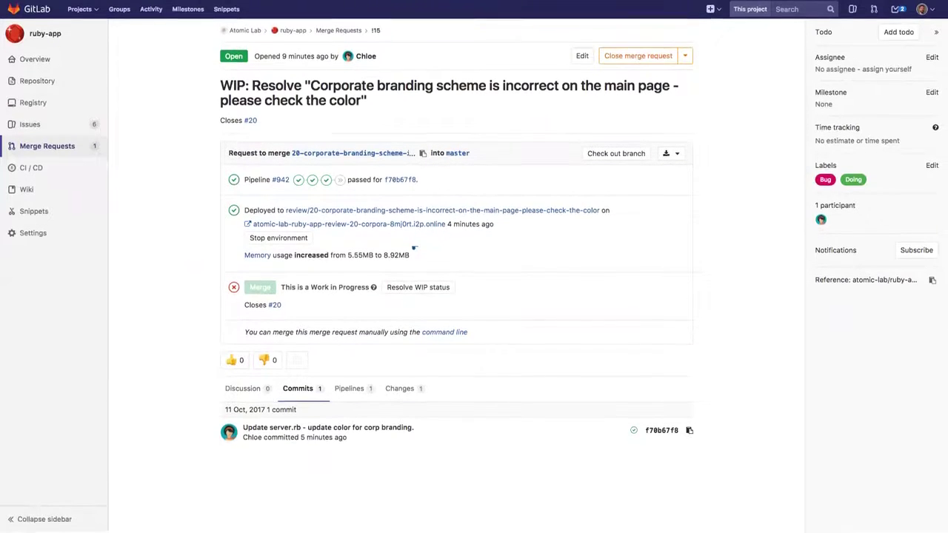
pyautogui.click(328, 428)
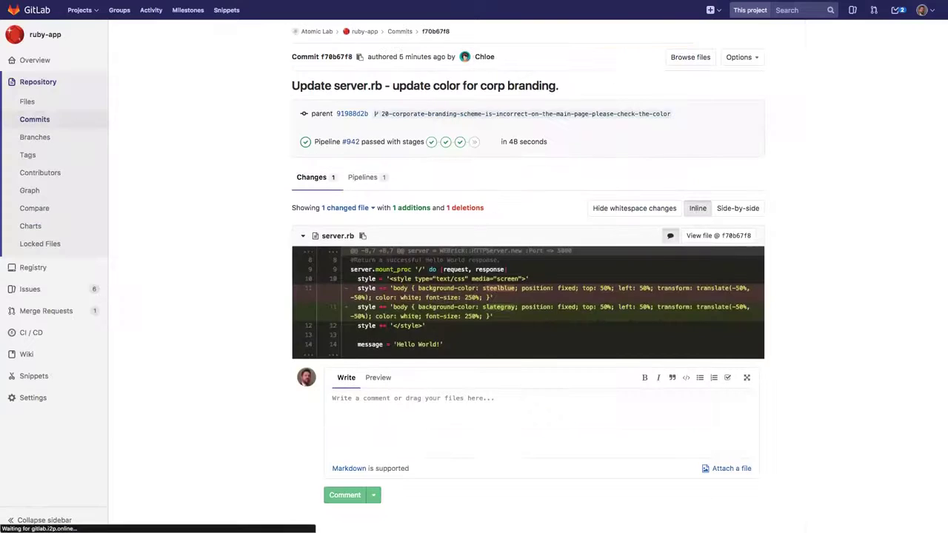
pyautogui.moveTo(318, 309)
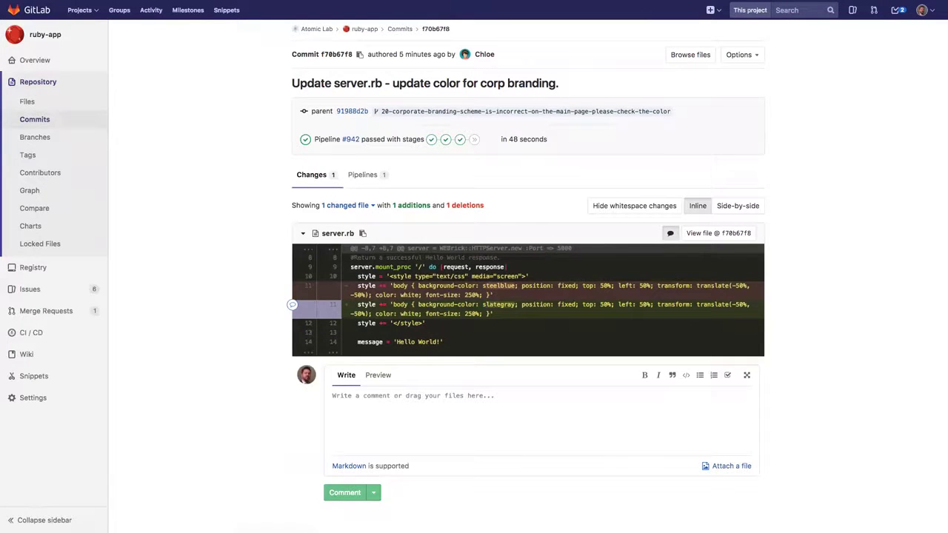
# - Open an inline comment form on the slategray line of server.rb, leave it empty and return to the merge request
pyautogui.click(292, 305)
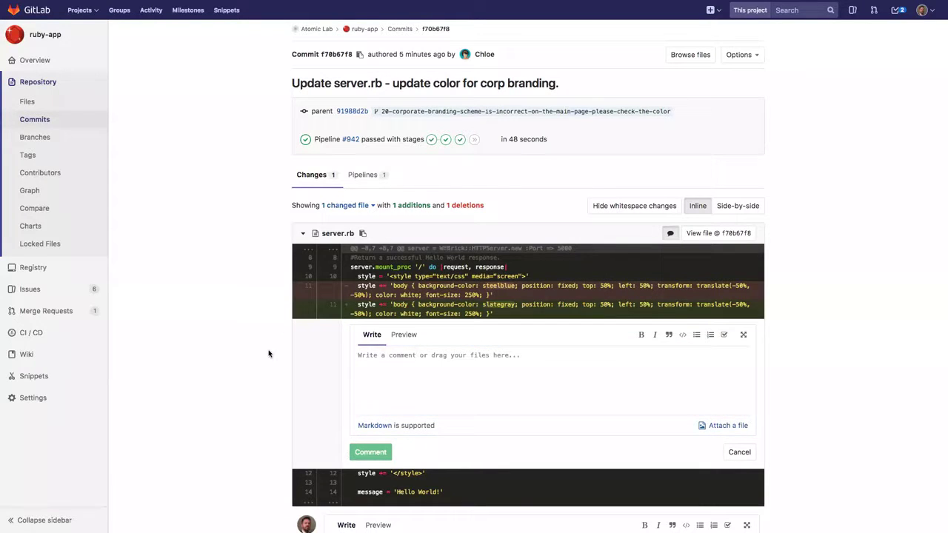
pyautogui.scroll(-3, 269, 353)
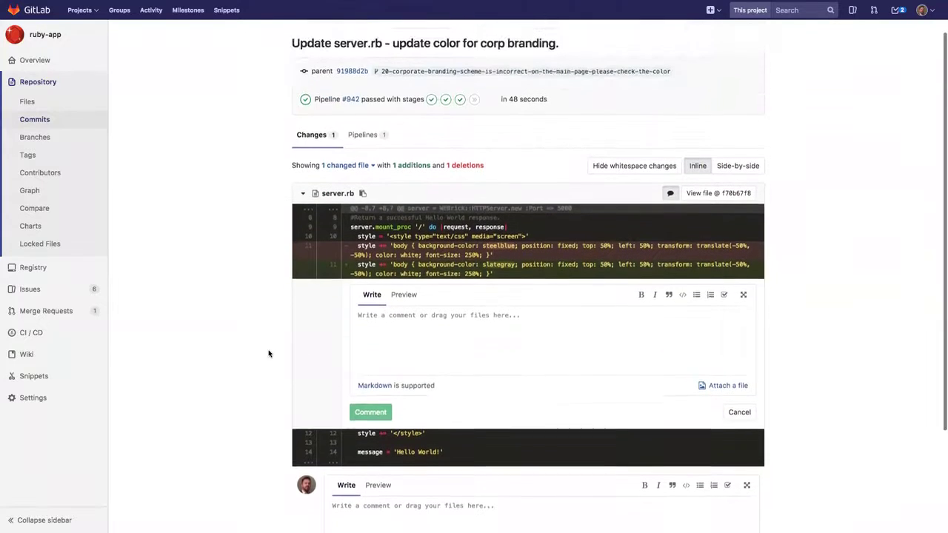
pyautogui.scroll(1, 269, 354)
pyautogui.hscroll(-5, 268, 354)
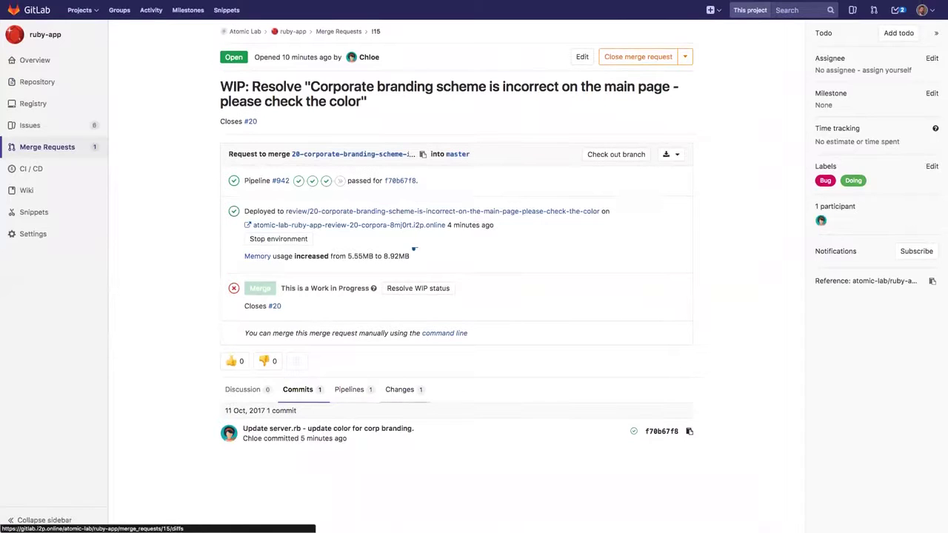
# - Examine the log of the review job in the merge request's pipeline #942 and return to the merge request
pyautogui.click(349, 390)
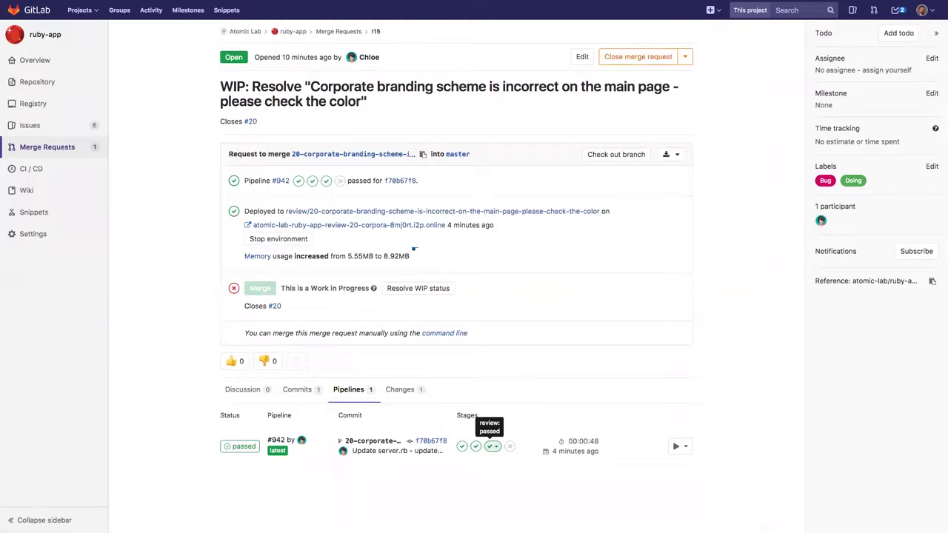
pyautogui.click(493, 446)
pyautogui.click(470, 467)
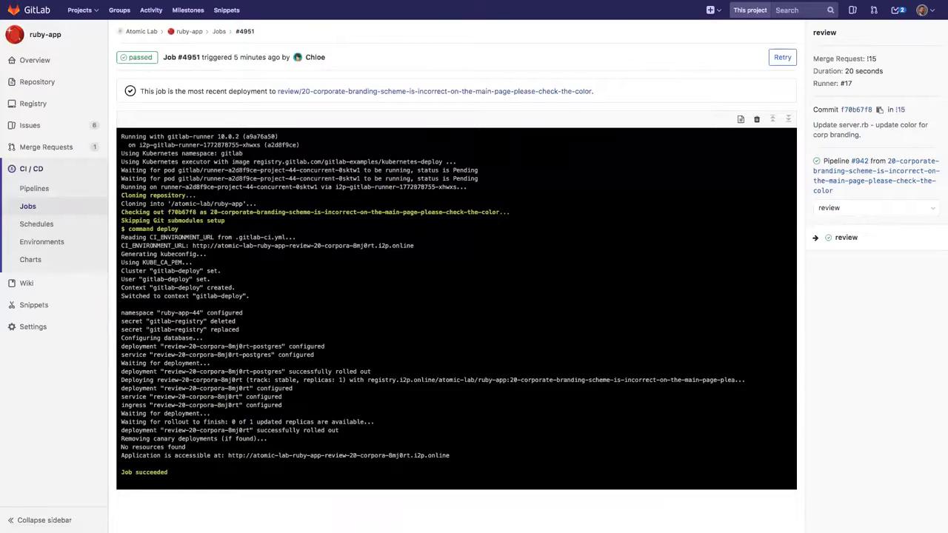
pyautogui.hscroll(-5, 414, 249)
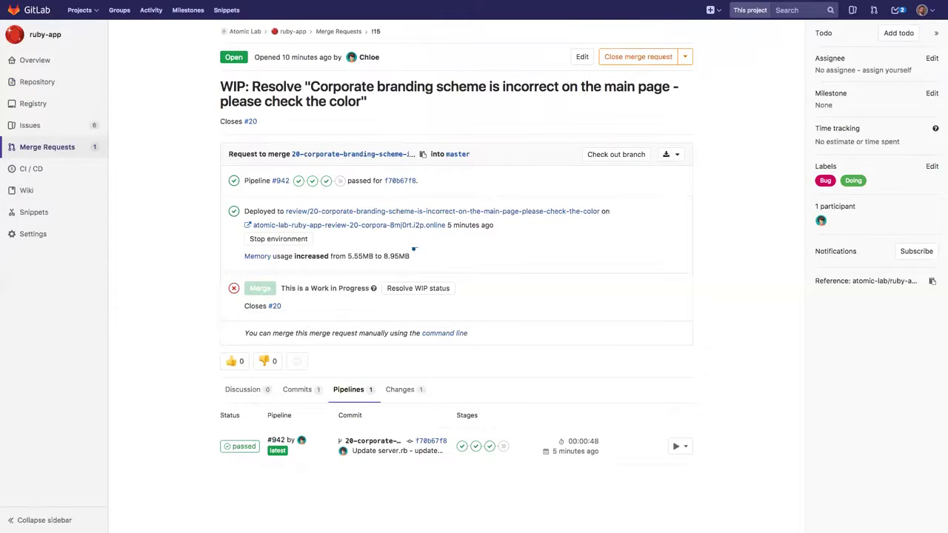
# - Post the comment "This is good to go." in the merge request's discussion
pyautogui.click(243, 390)
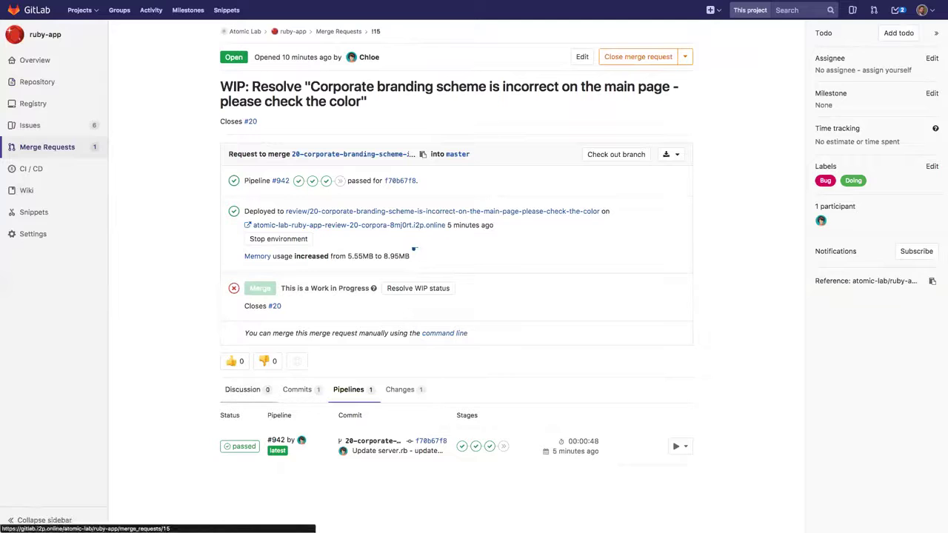
pyautogui.scroll(-3, 456, 296)
pyautogui.click(470, 392)
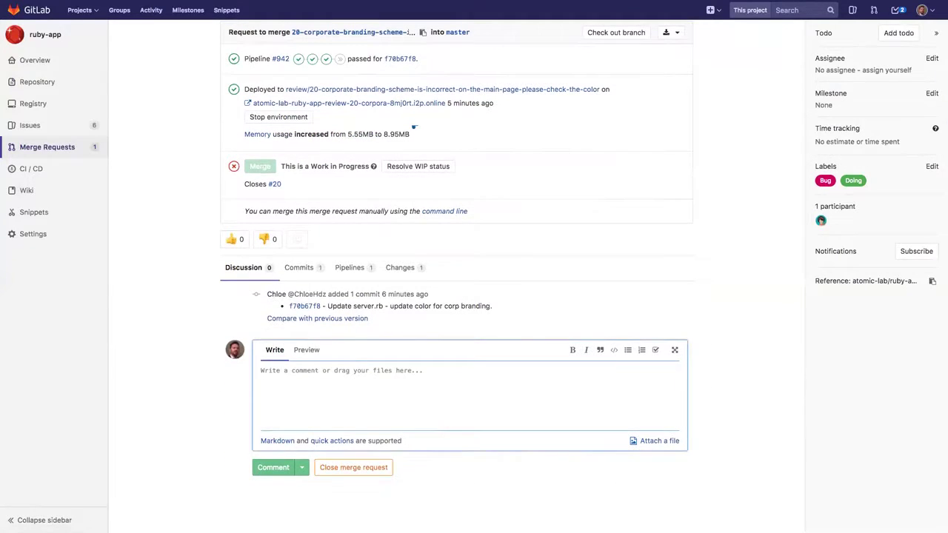
pyautogui.write('This')
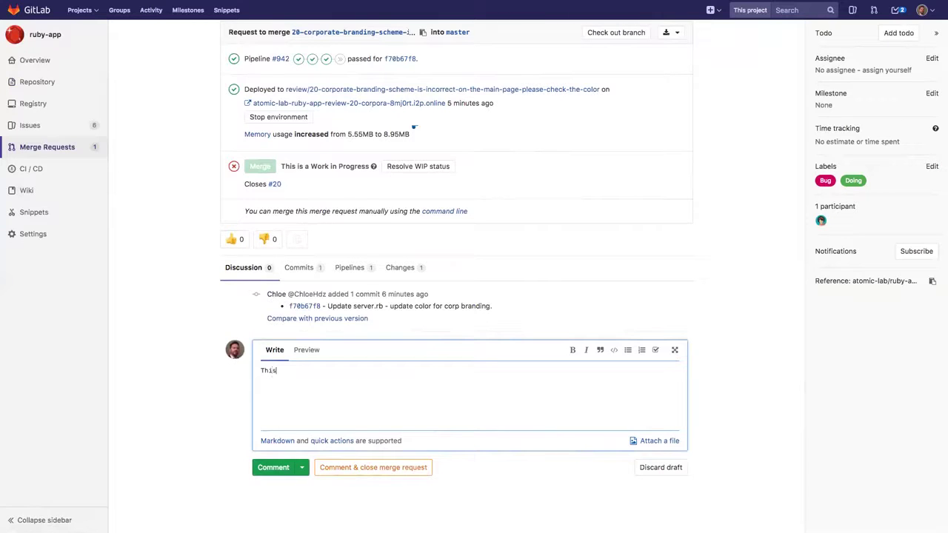
pyautogui.write(' is good to go.')
pyautogui.hotkey('ctrl', 'Return')
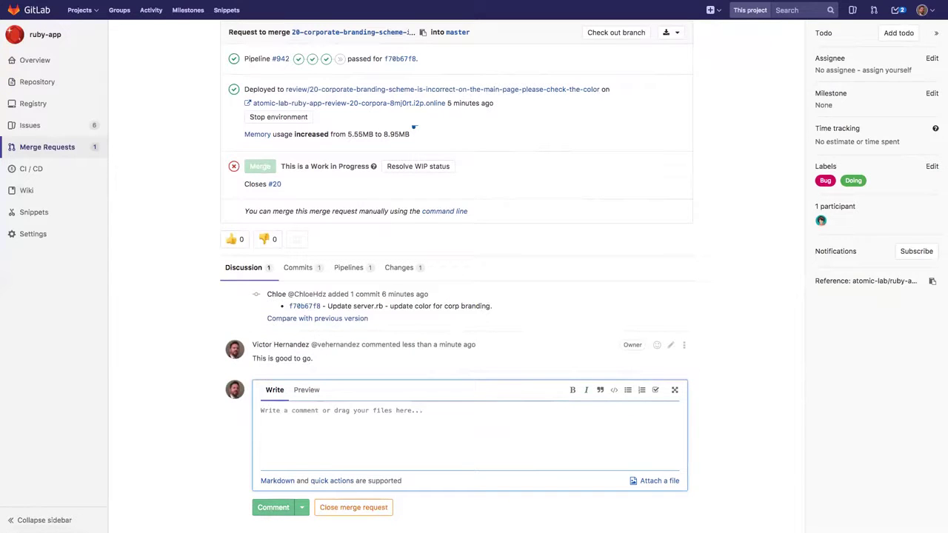
pyautogui.scroll(3, 456, 271)
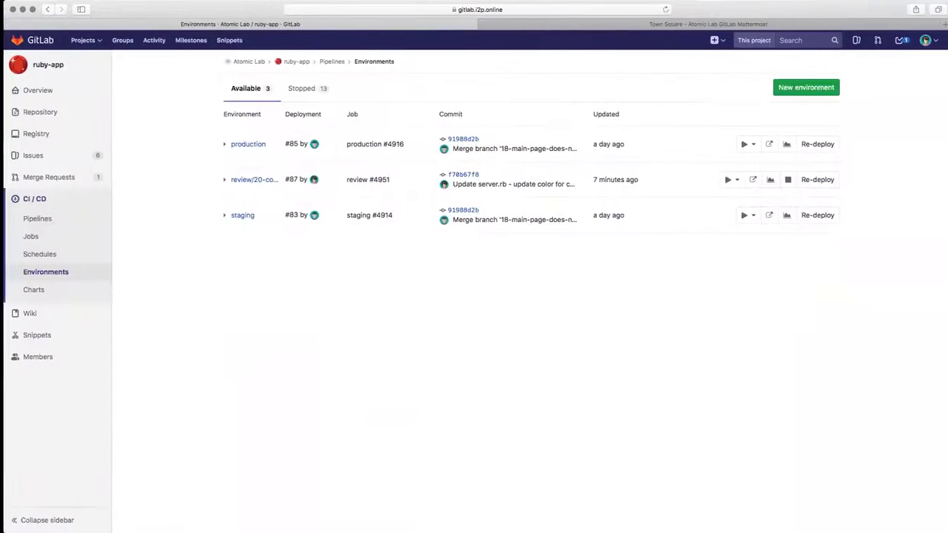
# - Open merge request !15 from the developer's session and examine the reviewer's approval comment in the discussion
pyautogui.click(77, 181)
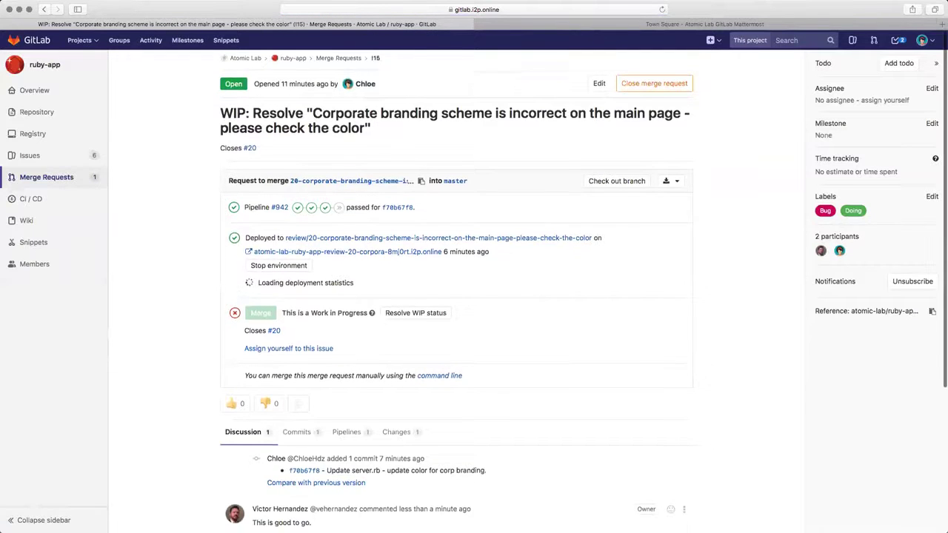
pyautogui.scroll(-5, 456, 296)
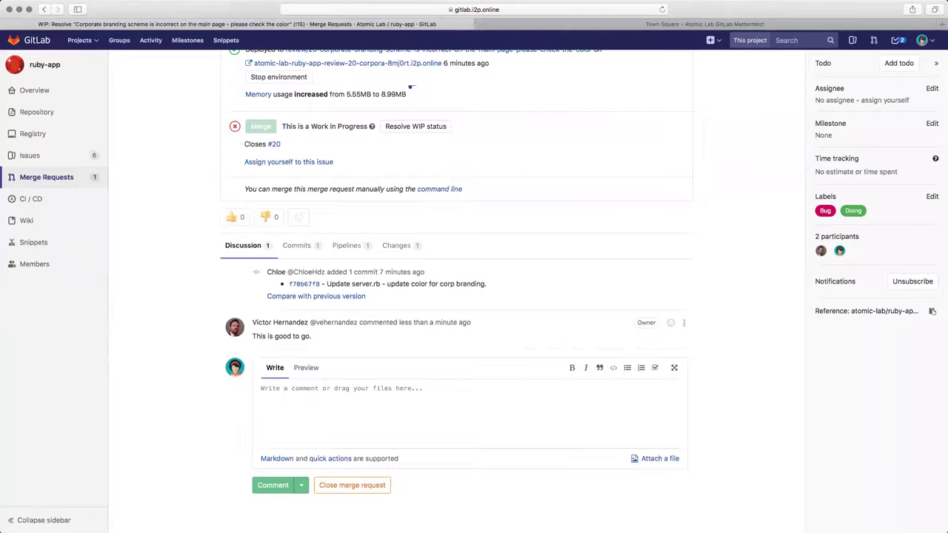
pyautogui.moveTo(311, 336); pyautogui.dragTo(253, 336)
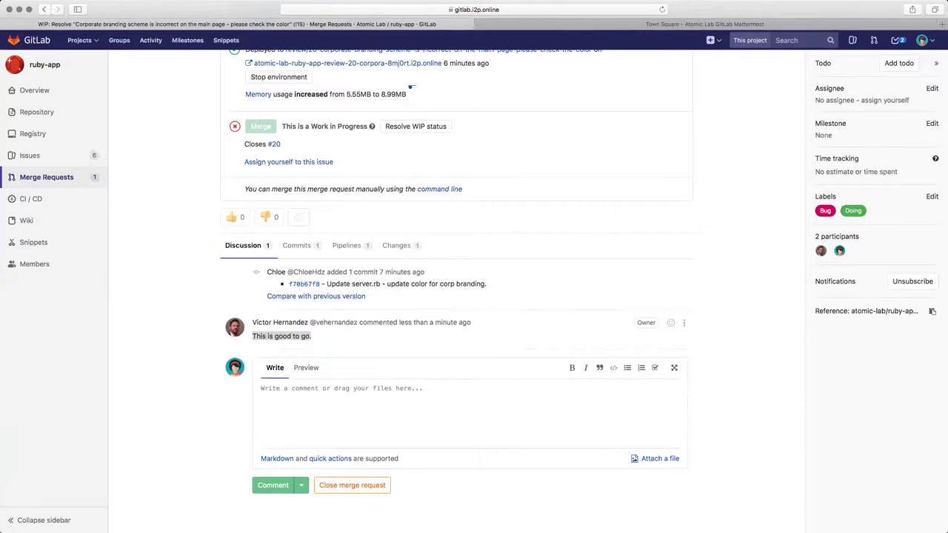
pyautogui.scroll(3, 456, 296)
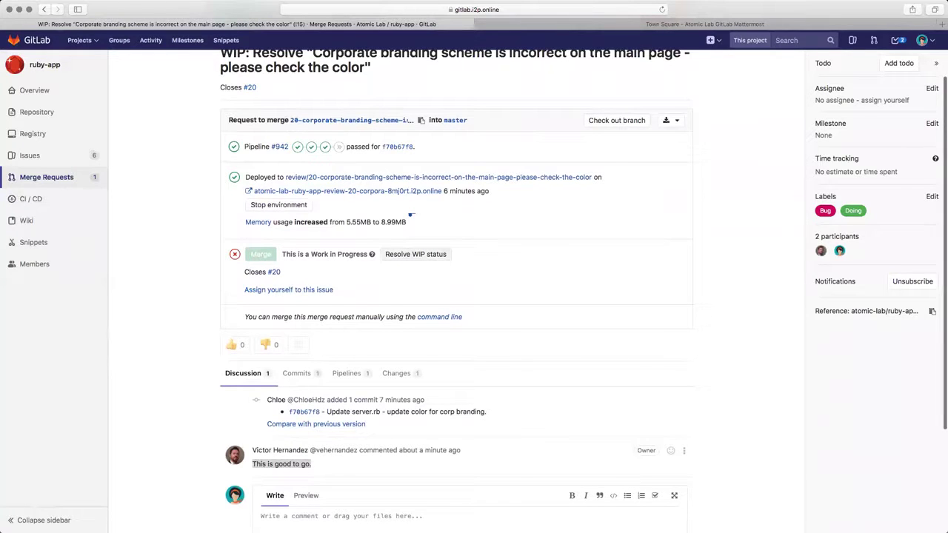
# - Resolve the merge request's WIP status and merge it into master with the source branch removed
pyautogui.click(415, 254)
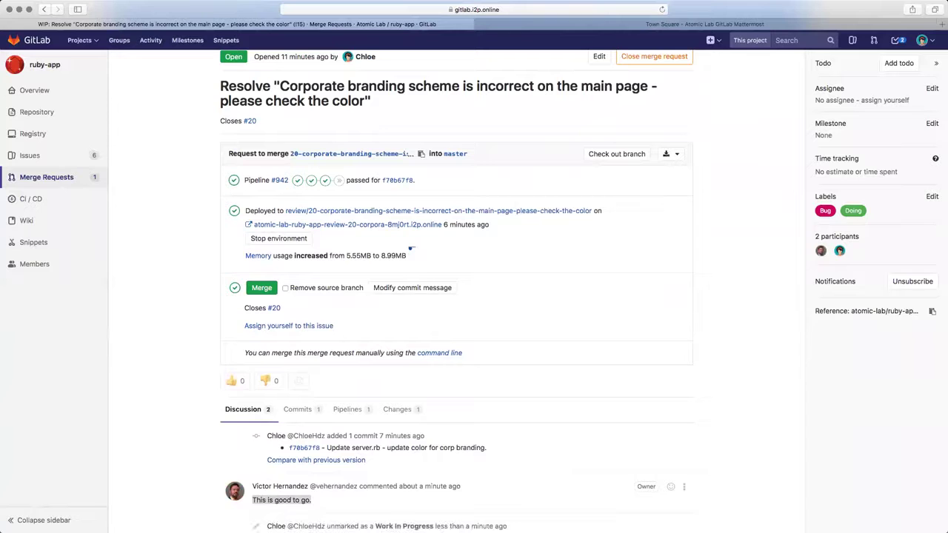
pyautogui.click(285, 289)
pyautogui.click(262, 288)
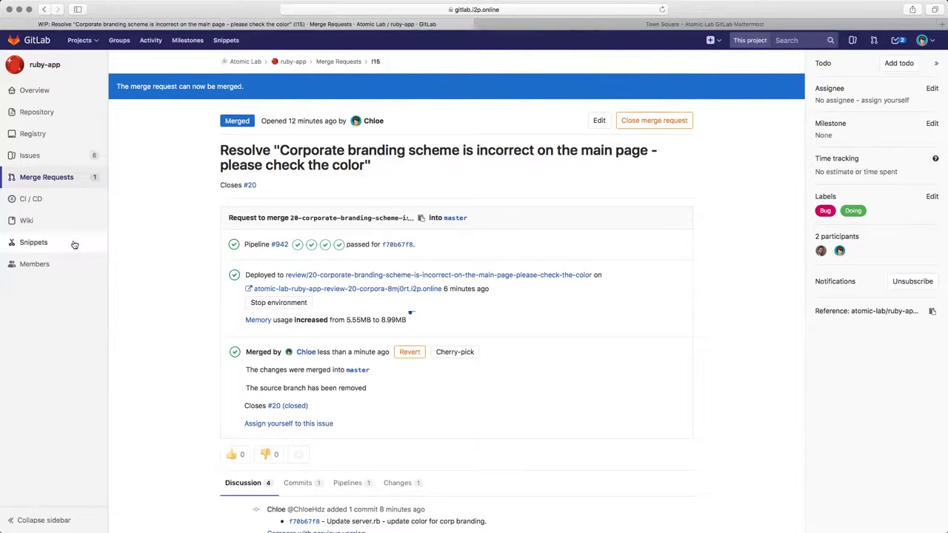
# - Open the project's environments list and view the live staging and production apps to compare their background colors
pyautogui.moveTo(47, 199)
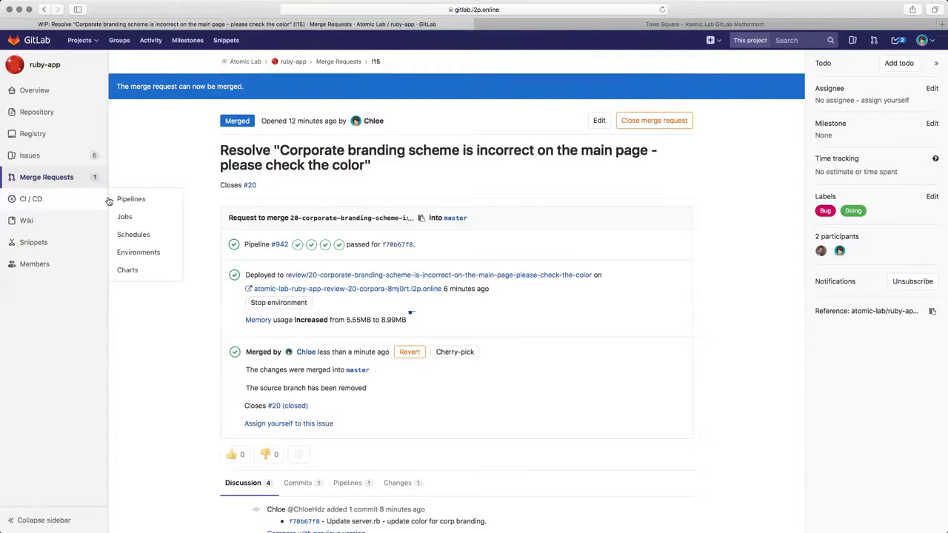
pyautogui.click(130, 252)
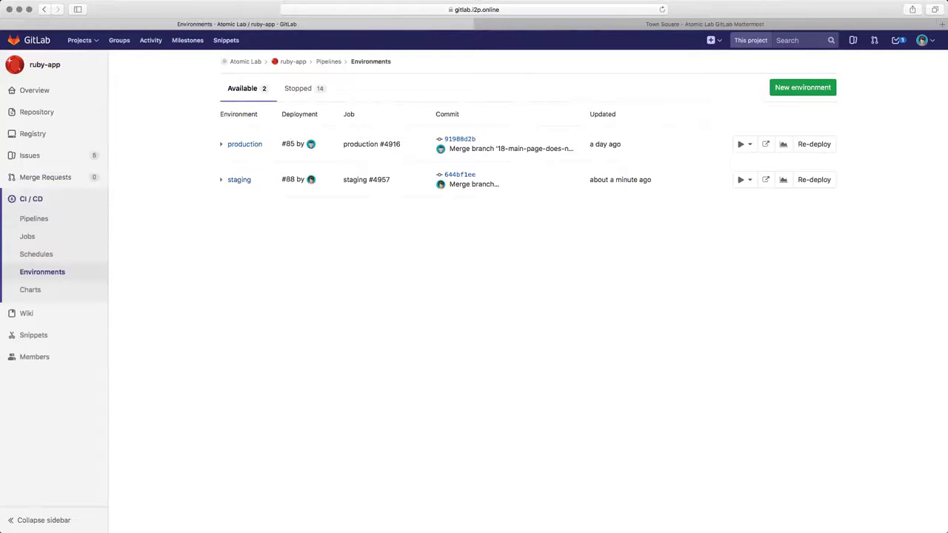
pyautogui.click(766, 180)
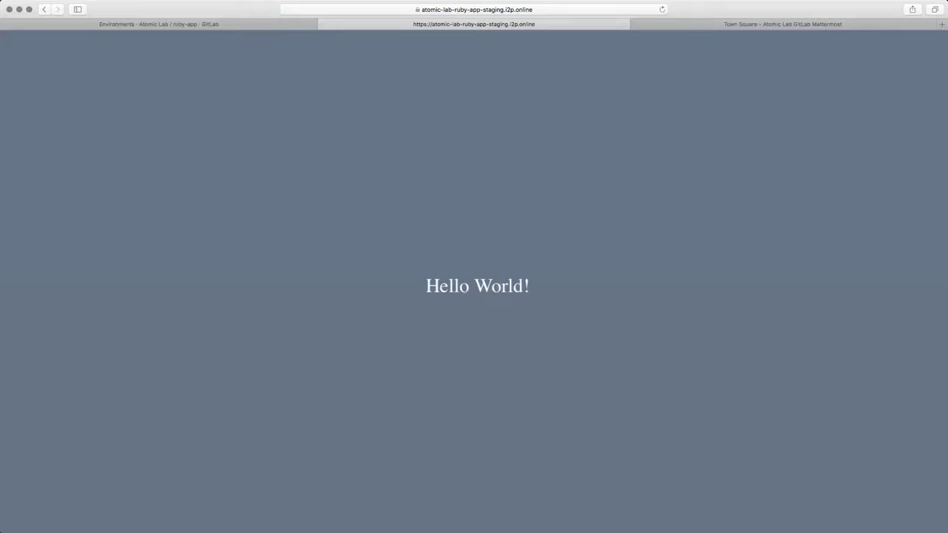
pyautogui.press('super+w')
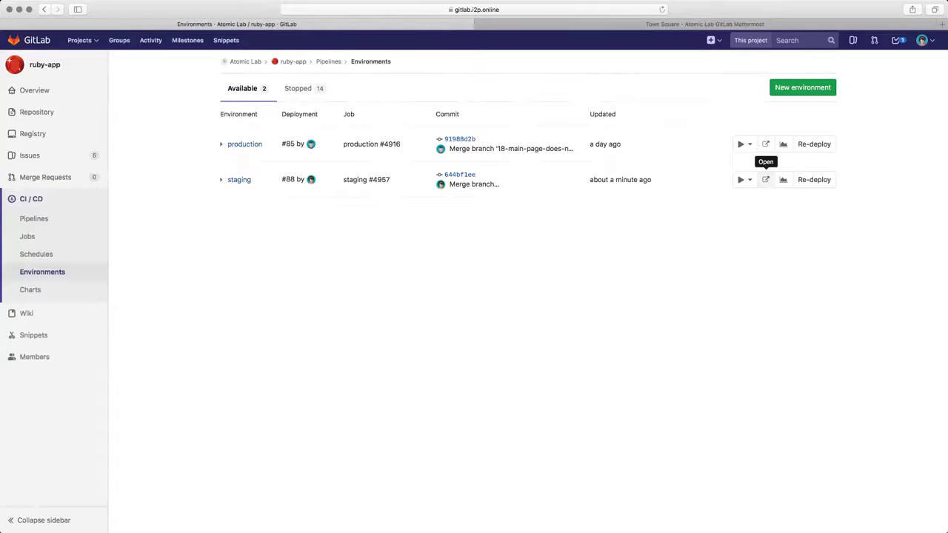
pyautogui.click(766, 143)
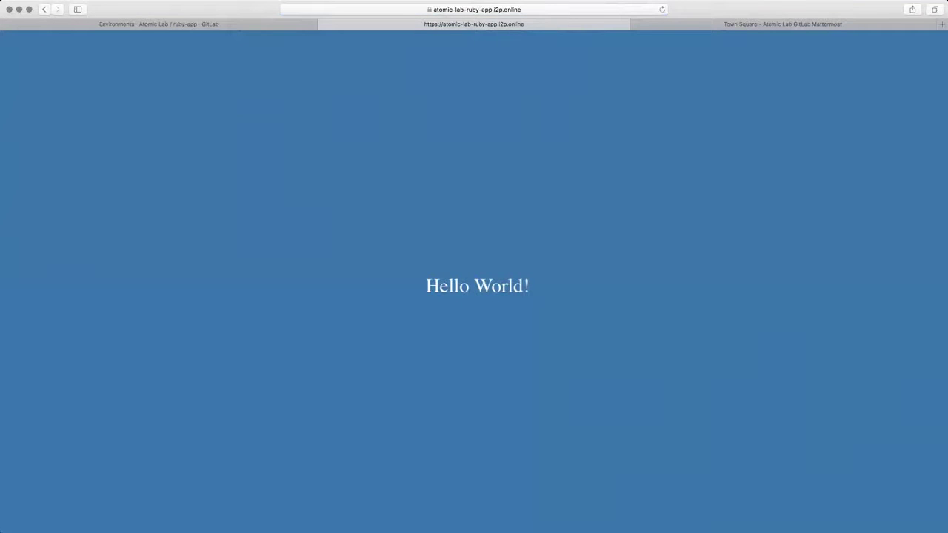
pyautogui.press('super+w')
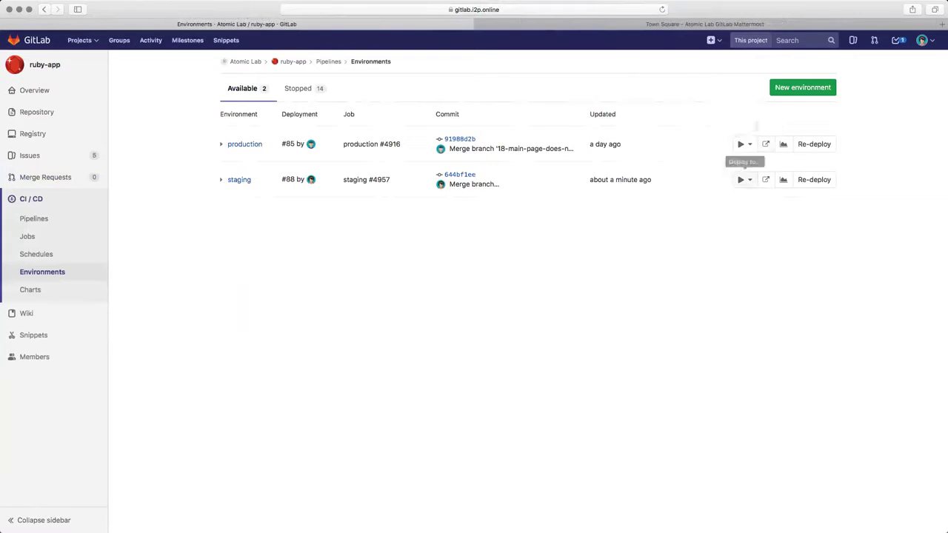
# - Deploy the staging build to Canary and expand the production environment's instances
pyautogui.click(744, 179)
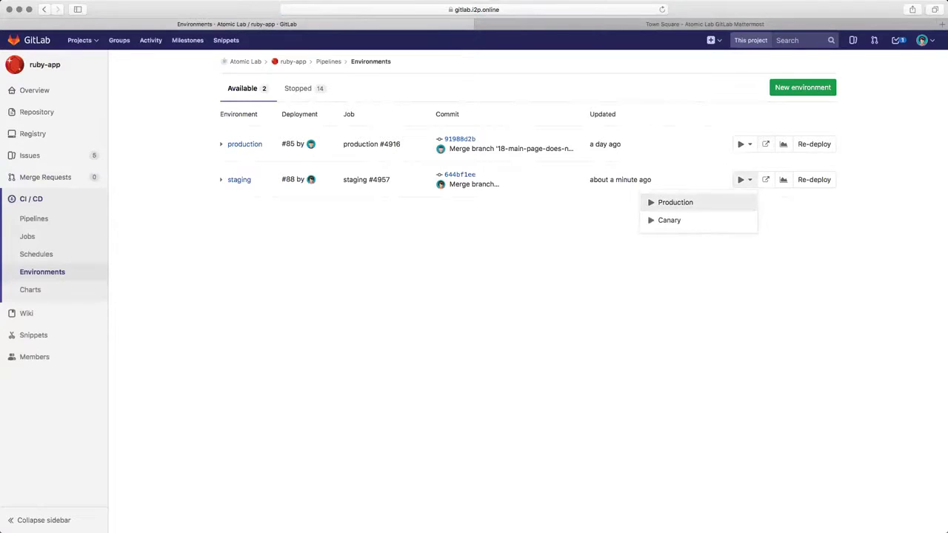
pyautogui.click(669, 220)
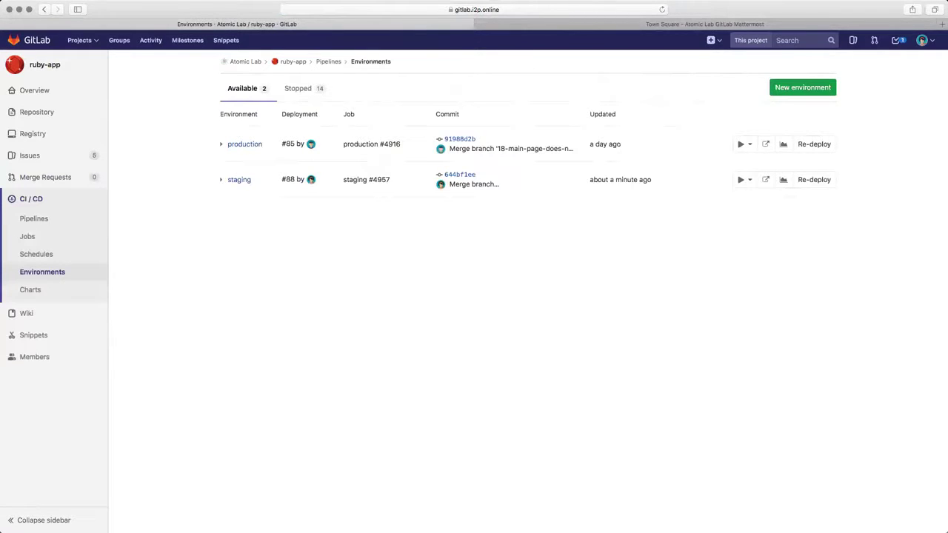
pyautogui.click(220, 145)
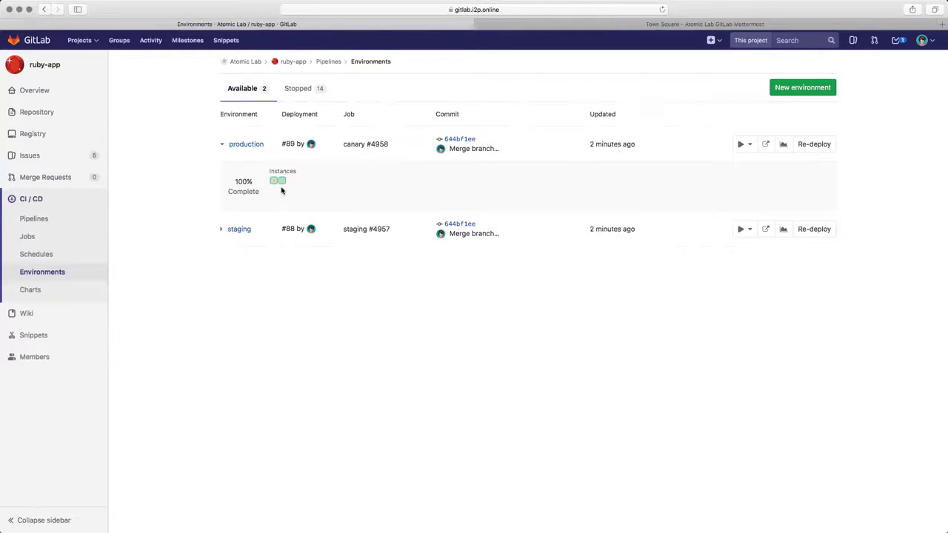
# - Open the live production app and reload it several times to compare the canary and stable versions
pyautogui.click(766, 144)
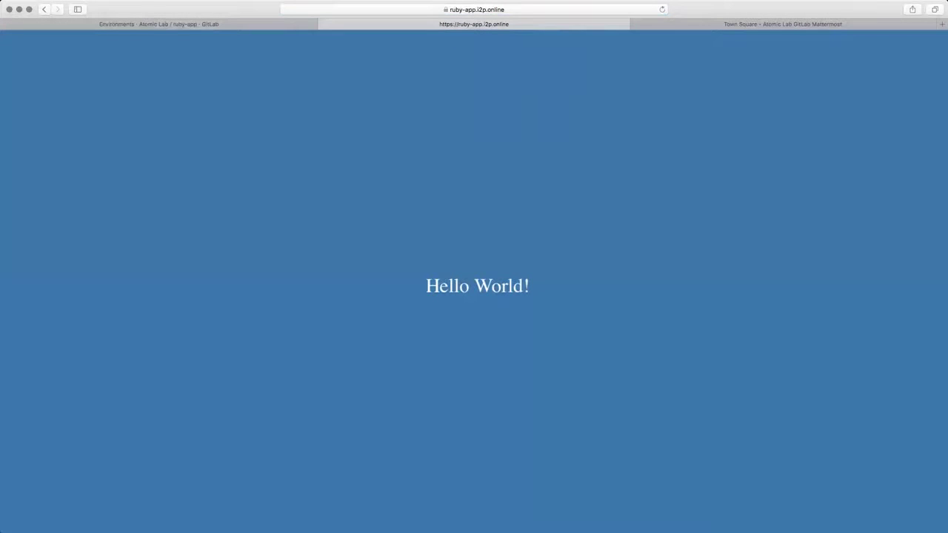
pyautogui.press('super+r')
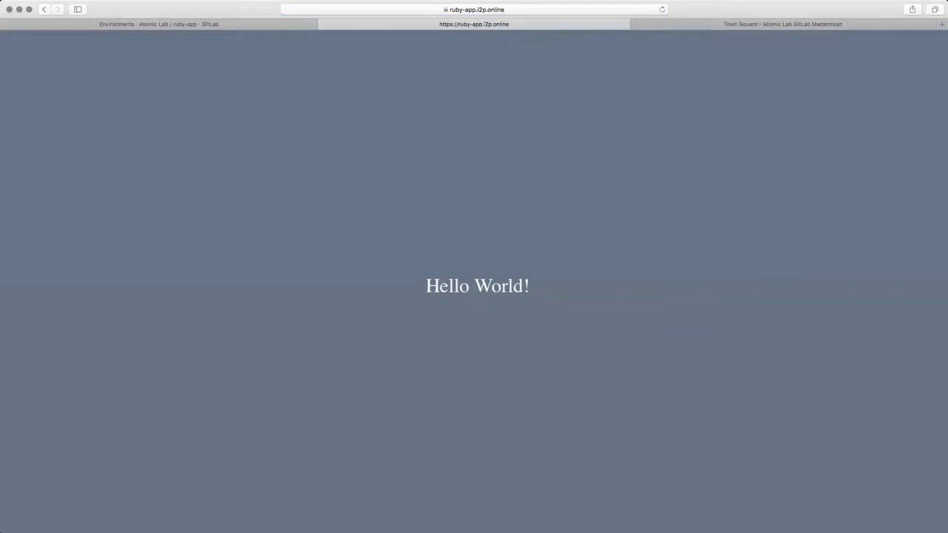
pyautogui.press('super+r')
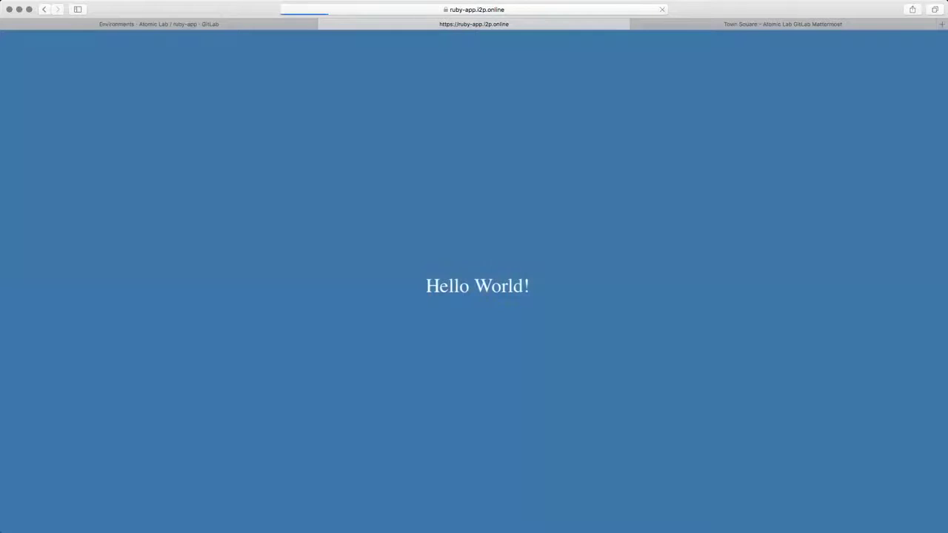
pyautogui.press('super+r')
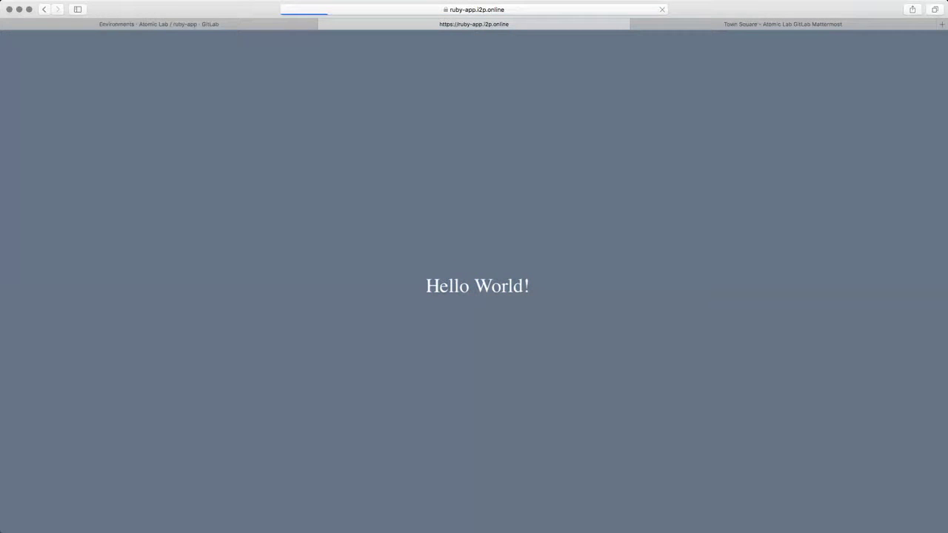
pyautogui.press('super+r')
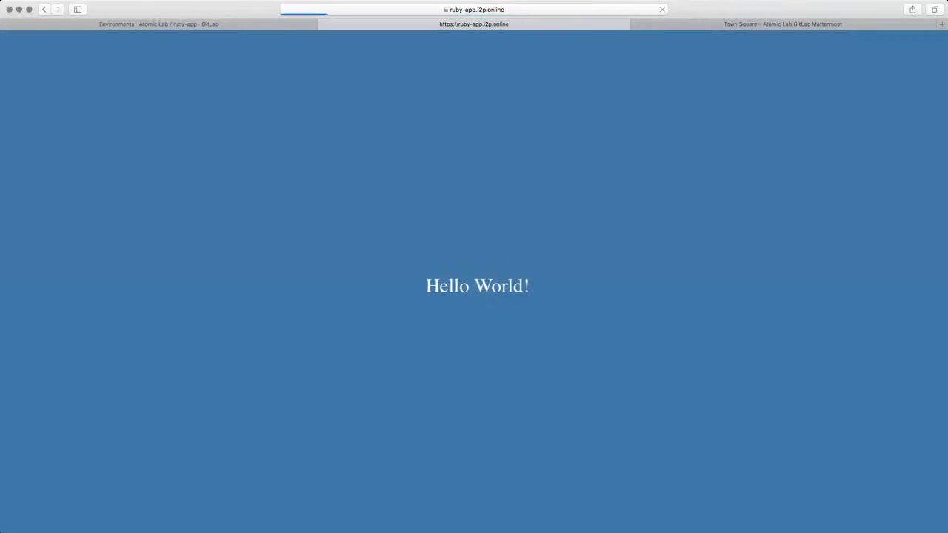
pyautogui.press('super+r')
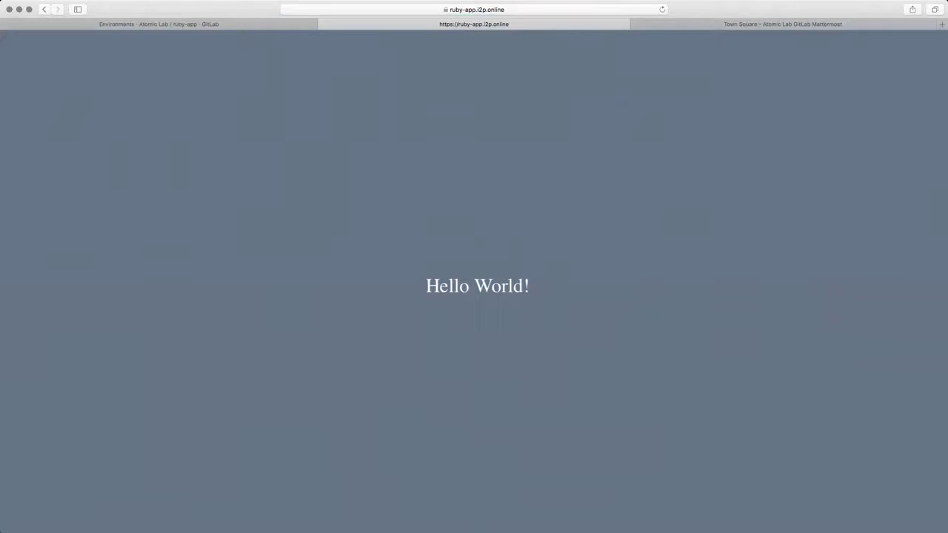
pyautogui.press('super+w')
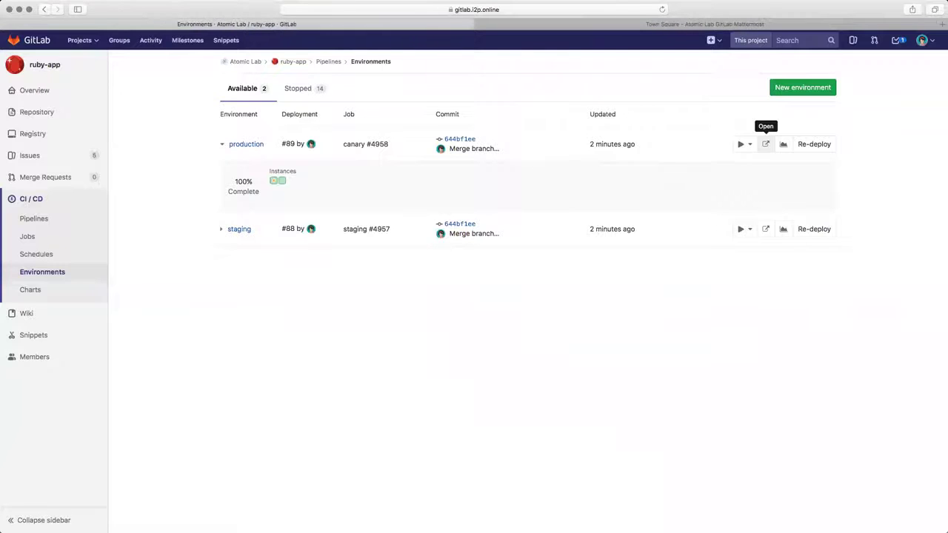
# - Roll the canary build out fully to Production
pyautogui.click(745, 143)
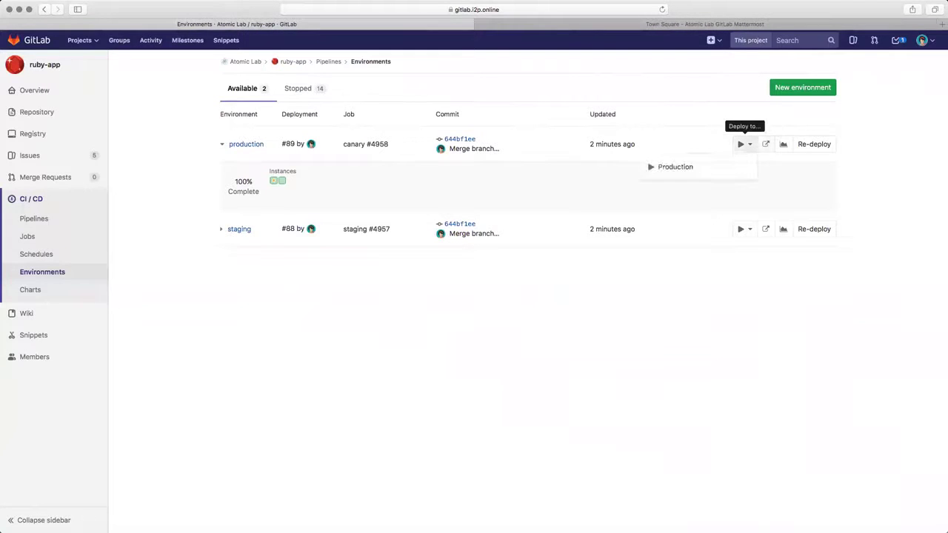
pyautogui.click(676, 167)
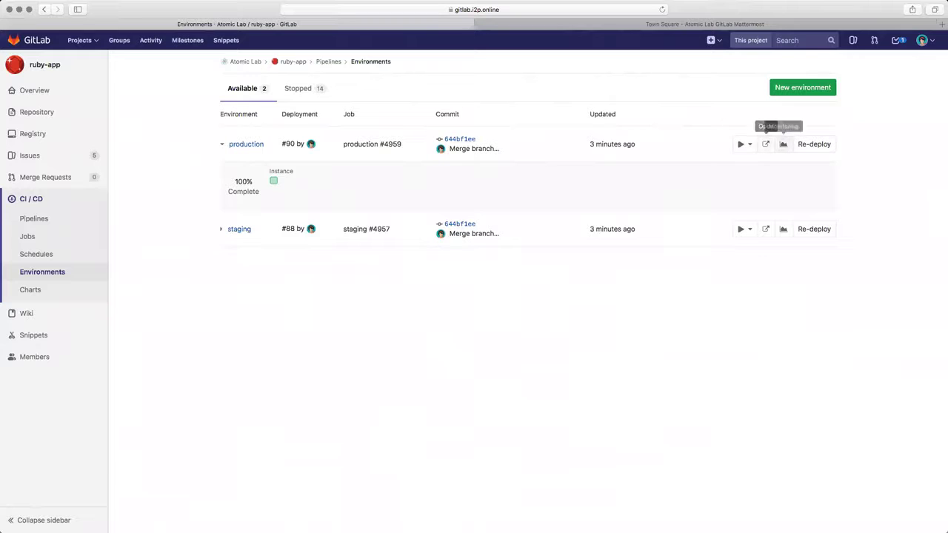
# - Examine the production environment's CPU and memory metrics and check the background color of the live production app
pyautogui.click(784, 144)
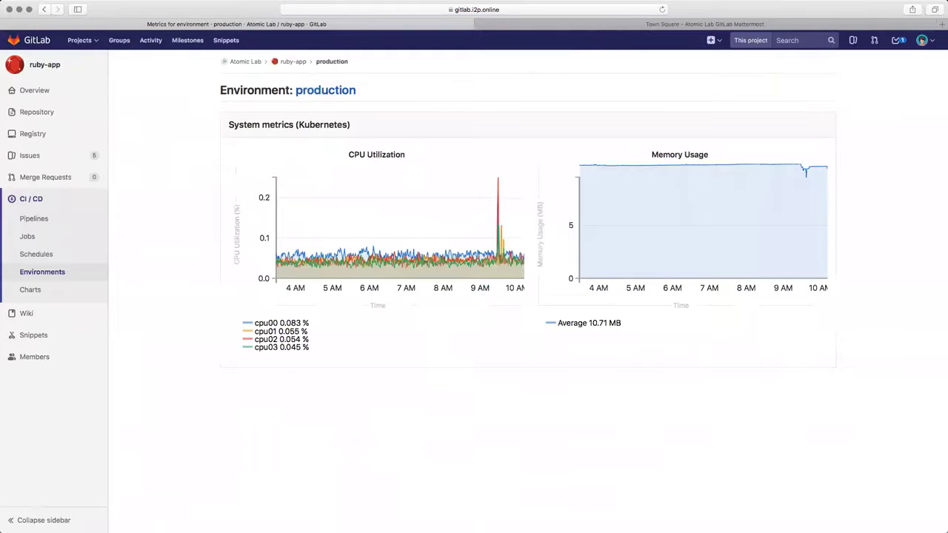
pyautogui.moveTo(586, 222)
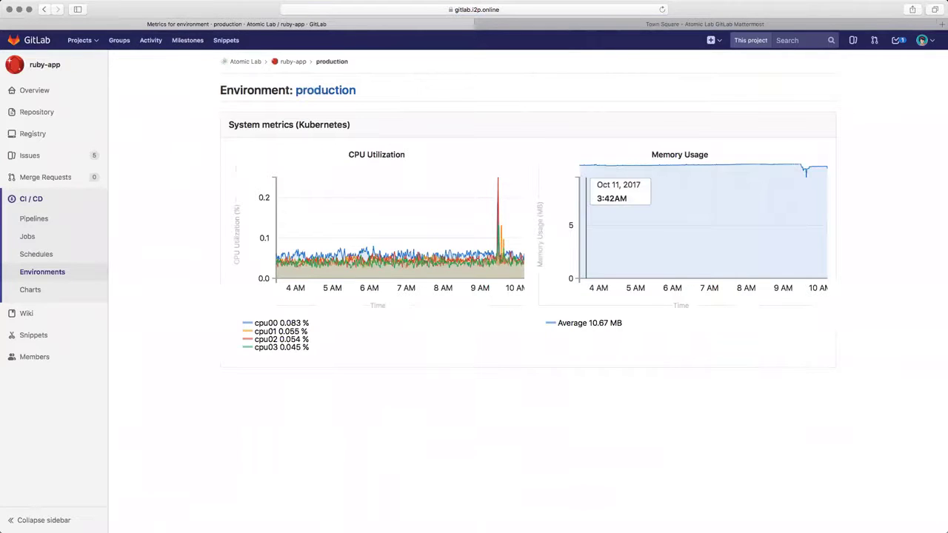
pyautogui.moveTo(351, 125); pyautogui.dragTo(226, 124)
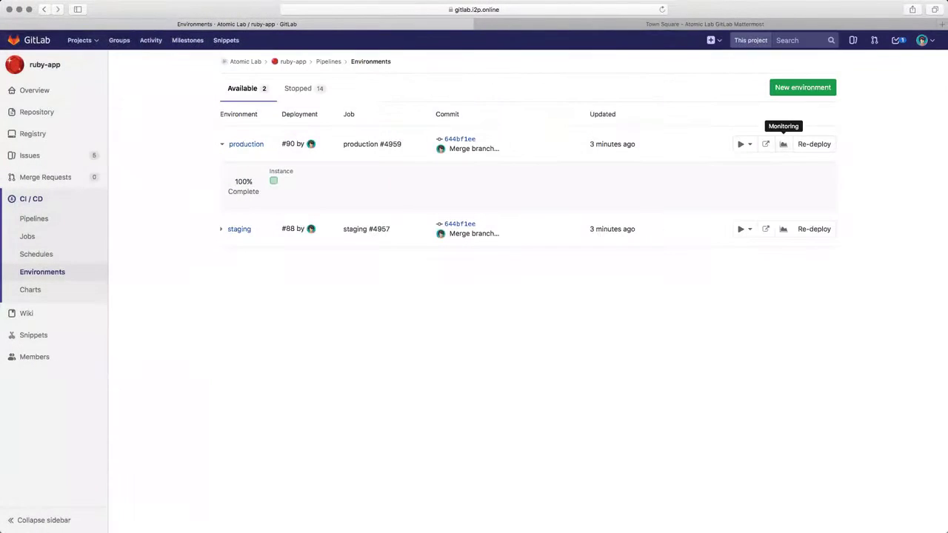
pyautogui.click(766, 143)
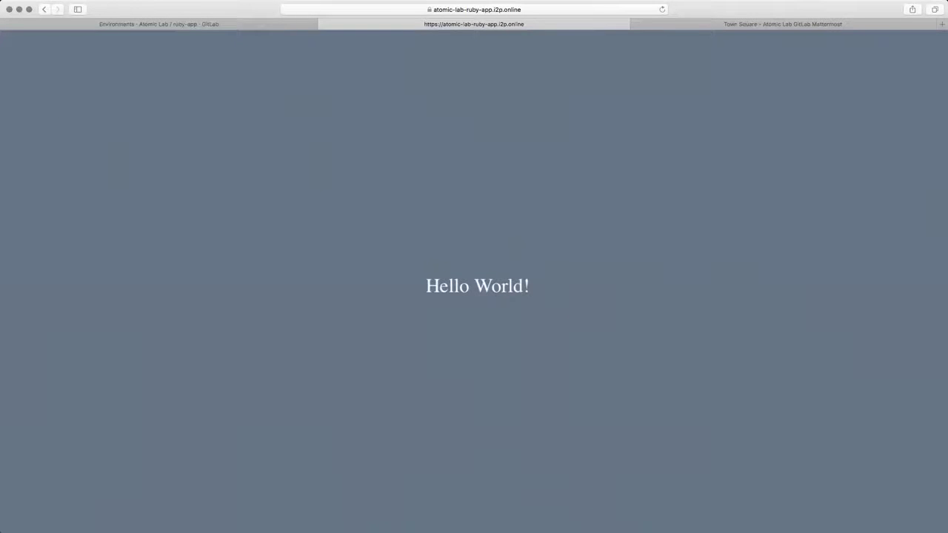
pyautogui.press('super+w')
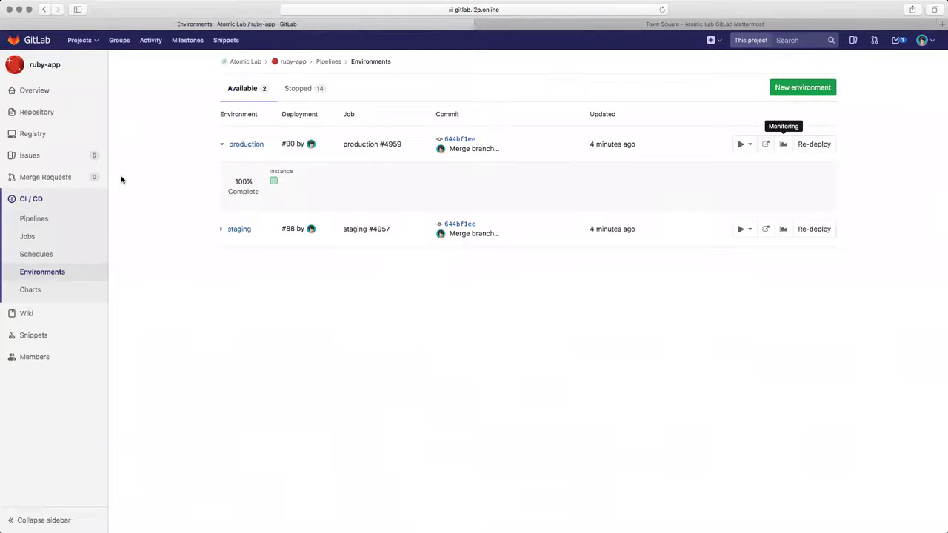
# - Open the project's Cycle Analytics and examine the Production stage's times per issue
pyautogui.moveTo(56, 91)
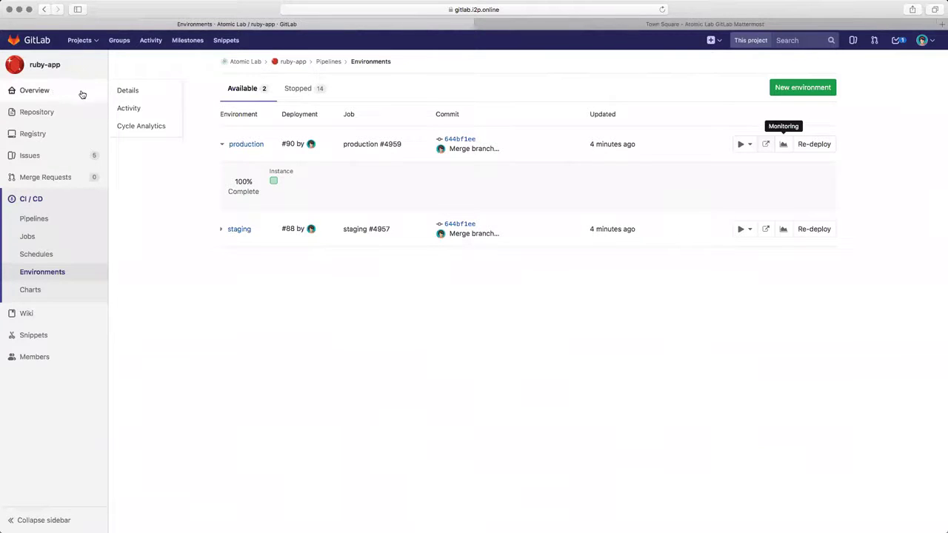
pyautogui.click(136, 126)
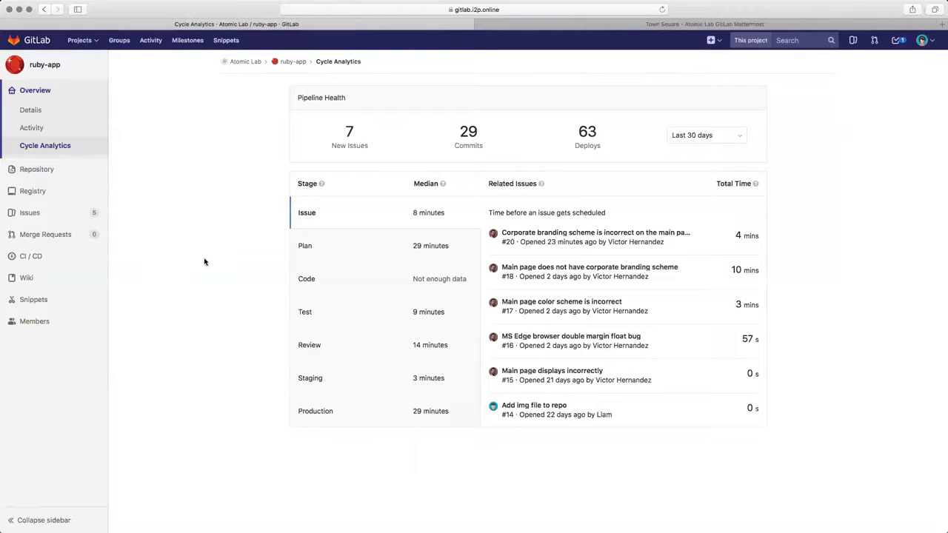
pyautogui.click(316, 411)
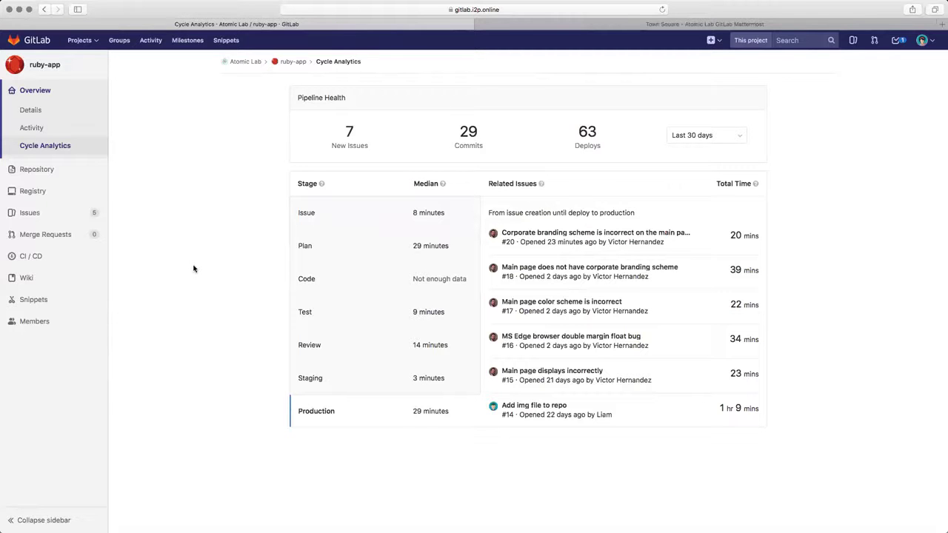
# - Open the ruby-app project details from the reviewer's session and examine the README's status badges, test coverage and canary deployment sections
pyautogui.hotkey('ctrl', 'Left')
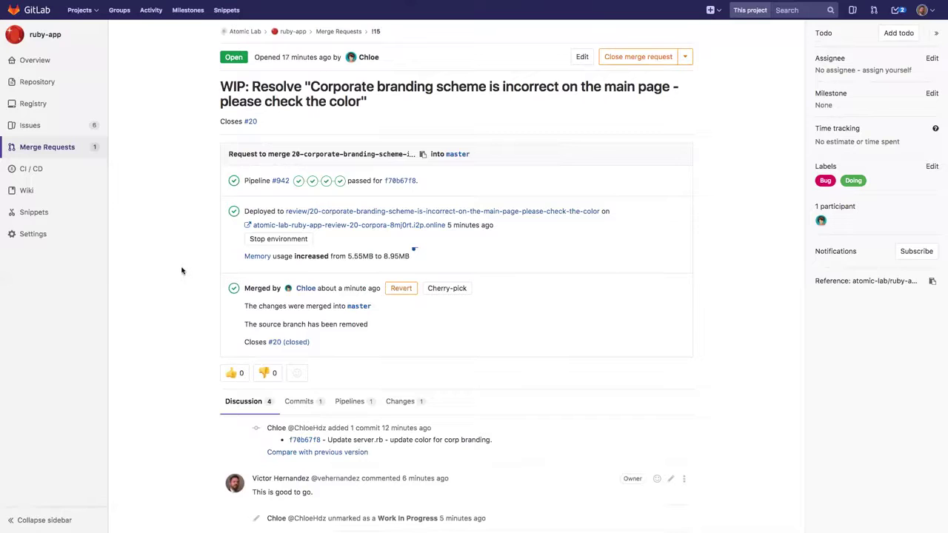
pyautogui.moveTo(68, 92)
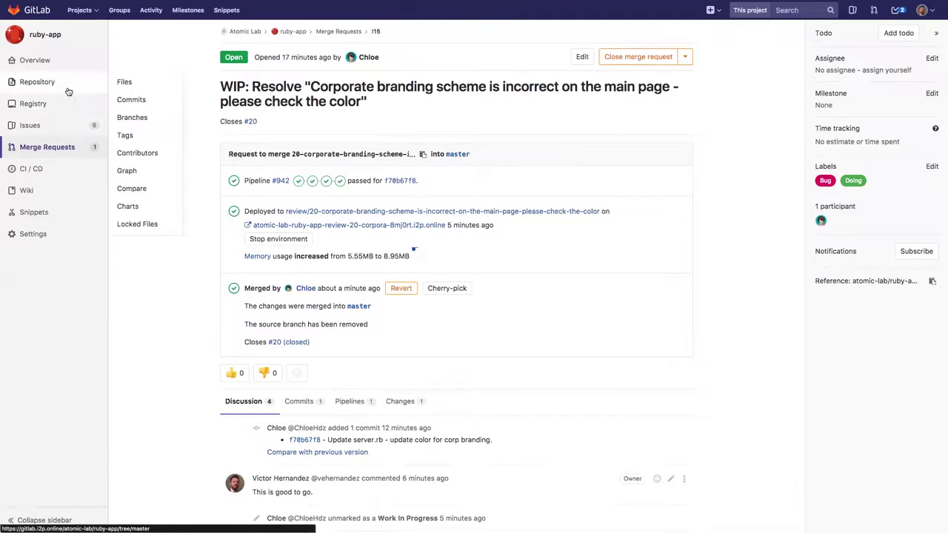
pyautogui.click(55, 61)
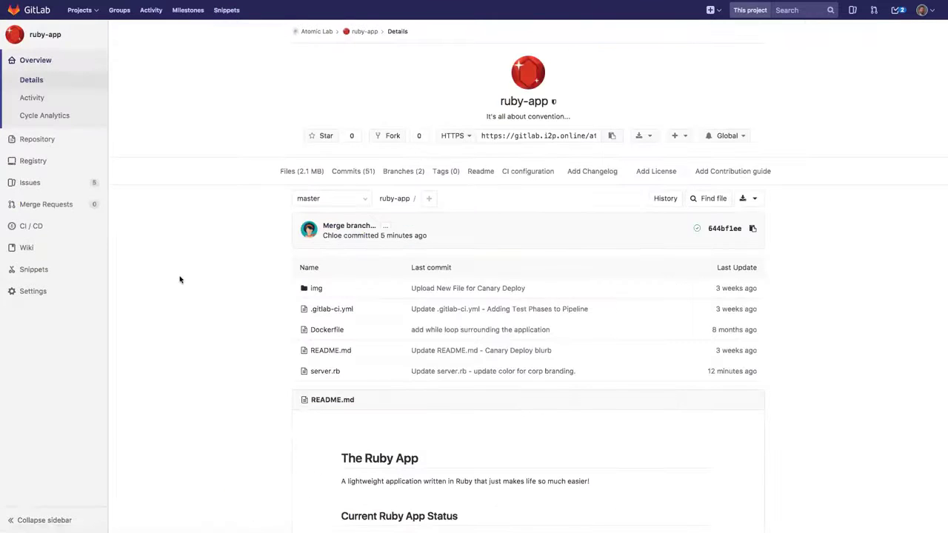
pyautogui.scroll(-2, 187, 308)
pyautogui.scroll(-7, 188, 308)
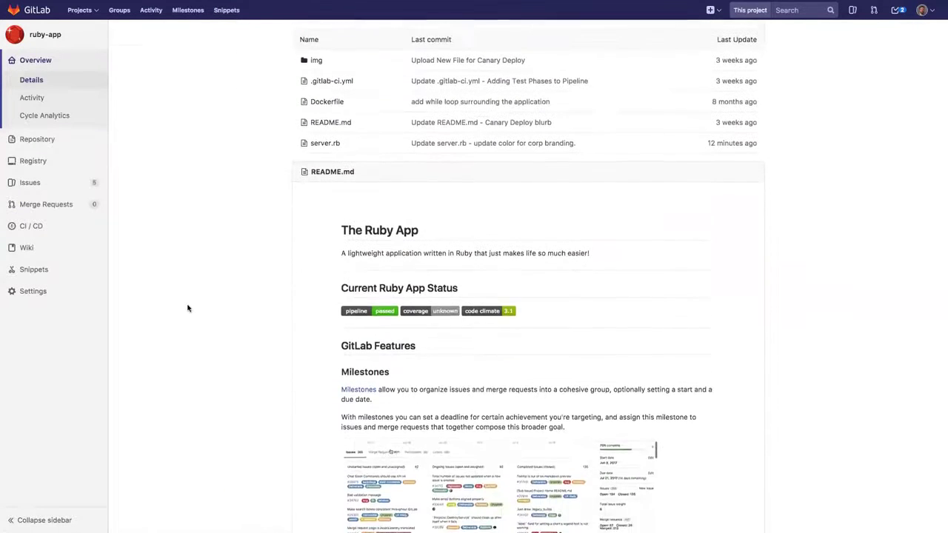
pyautogui.scroll(-2, 188, 308)
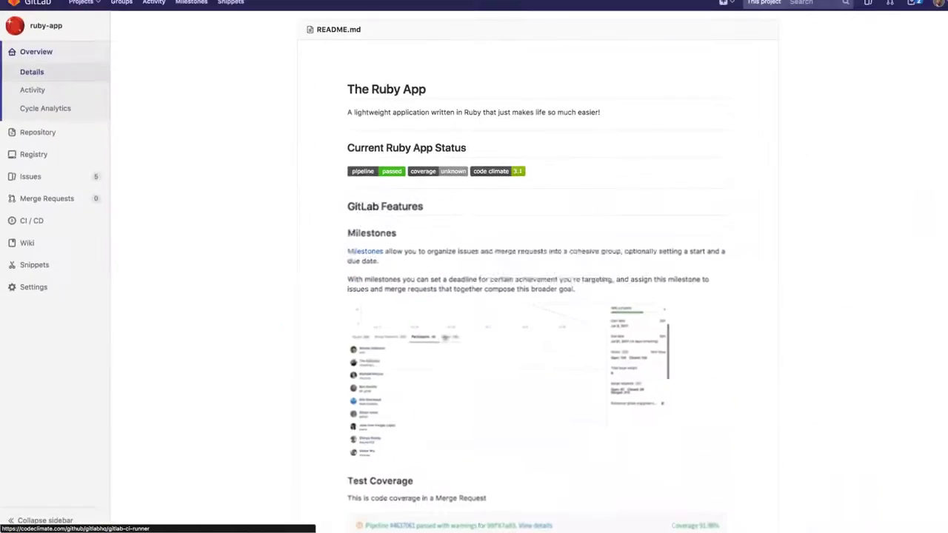
pyautogui.scroll(-9, 474, 267)
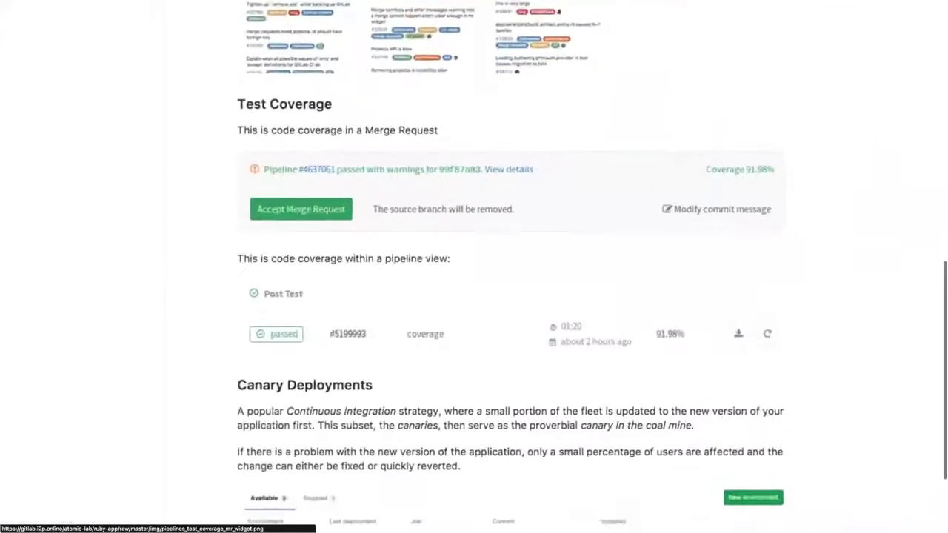
pyautogui.scroll(-2, 494, 266)
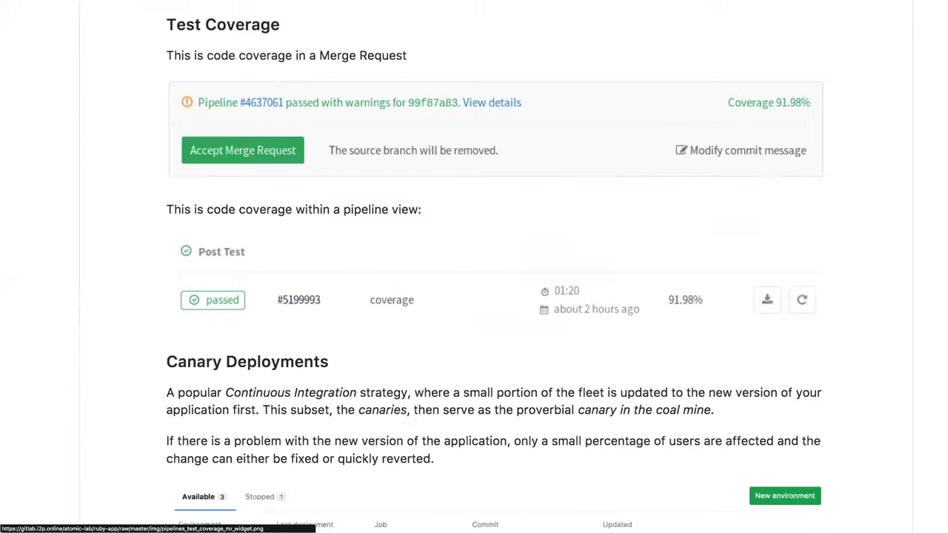
pyautogui.scroll(-2, 494, 266)
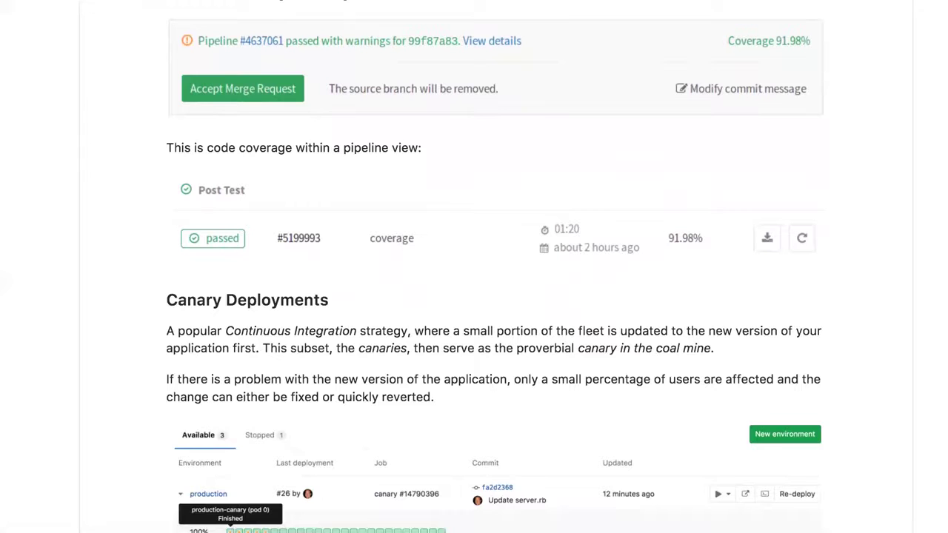
pyautogui.moveTo(419, 148); pyautogui.dragTo(339, 148)
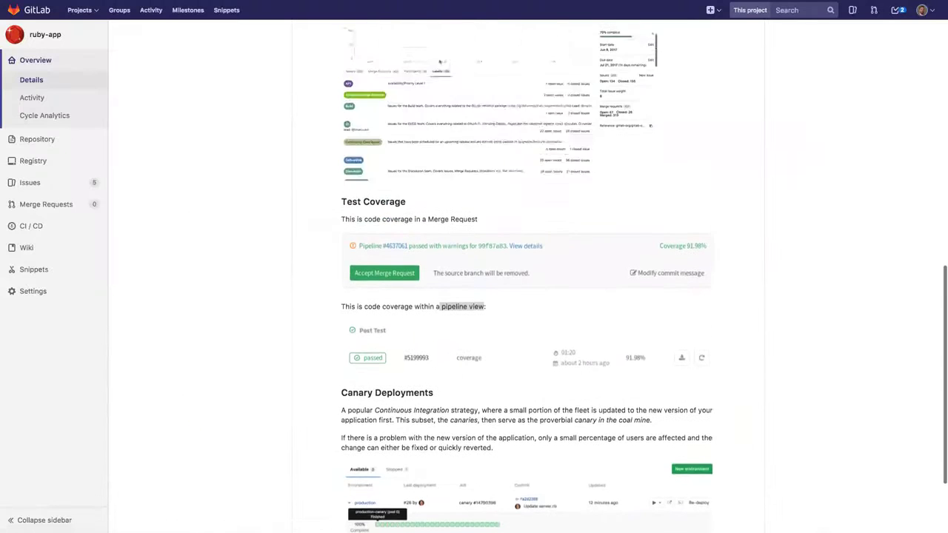
# - Review the README's Milestones section, go back to the start of the project page and switch to the presentation slides
pyautogui.scroll(4, 440, 61)
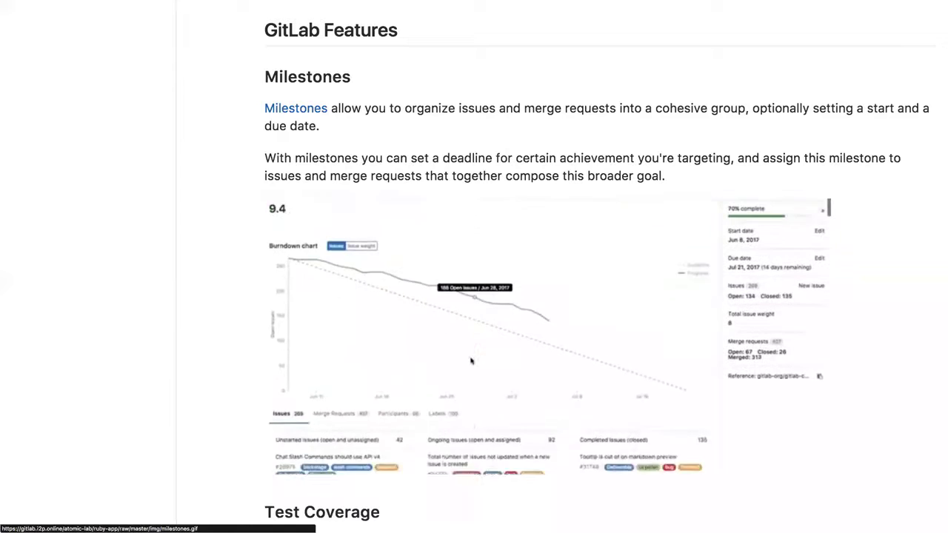
pyautogui.scroll(-5, 480, 215)
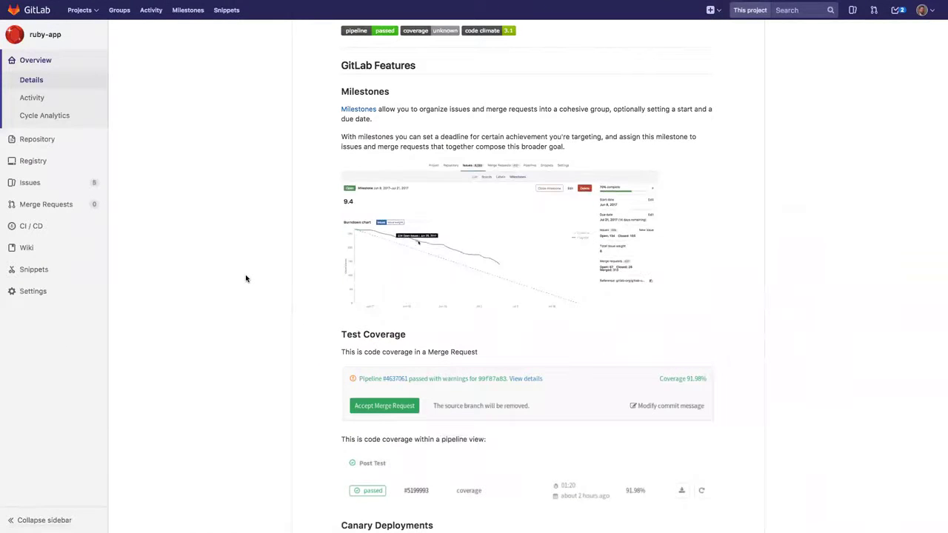
pyautogui.scroll(5, 246, 279)
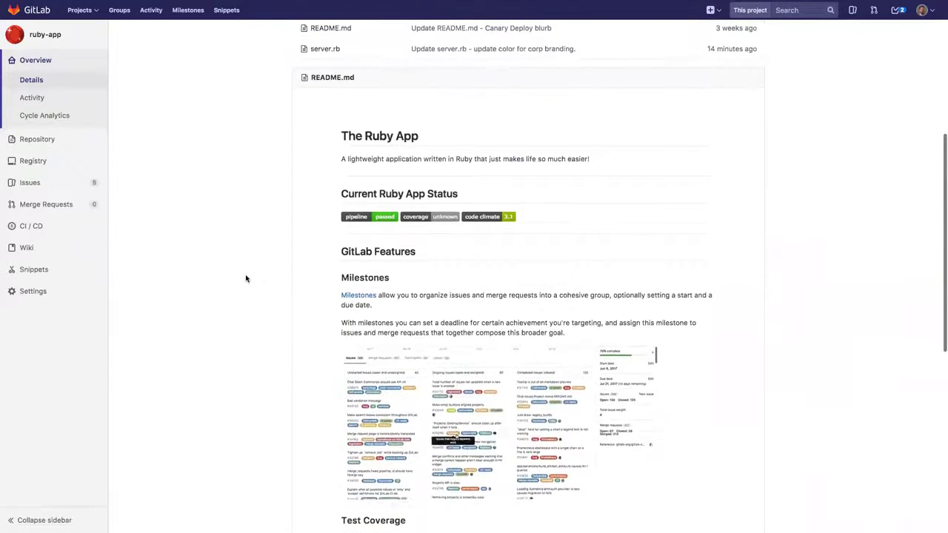
pyautogui.scroll(3, 245, 278)
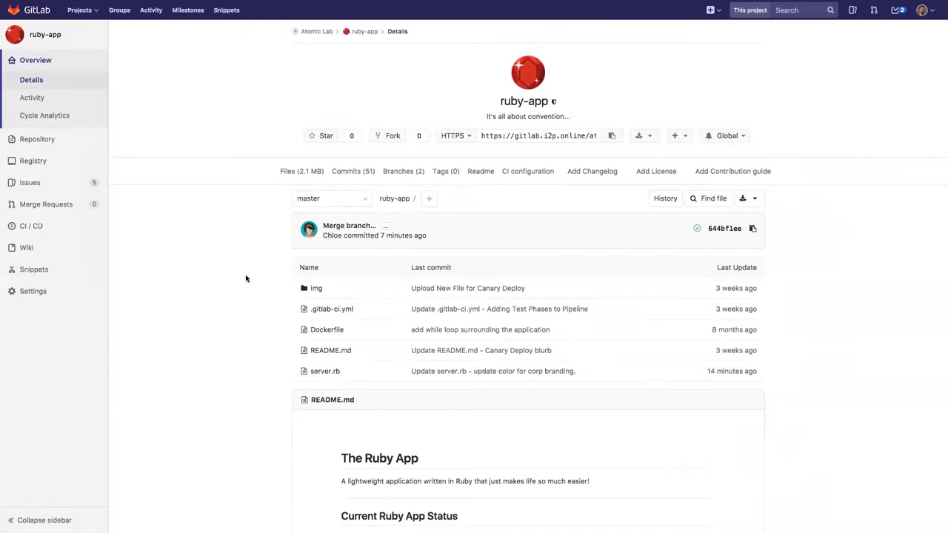
pyautogui.hotkey('ctrl', 'Left')
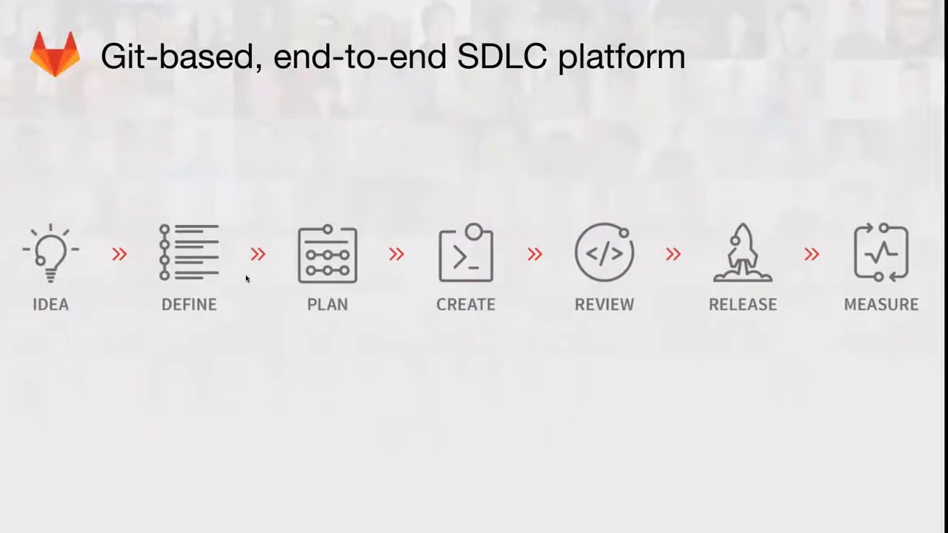